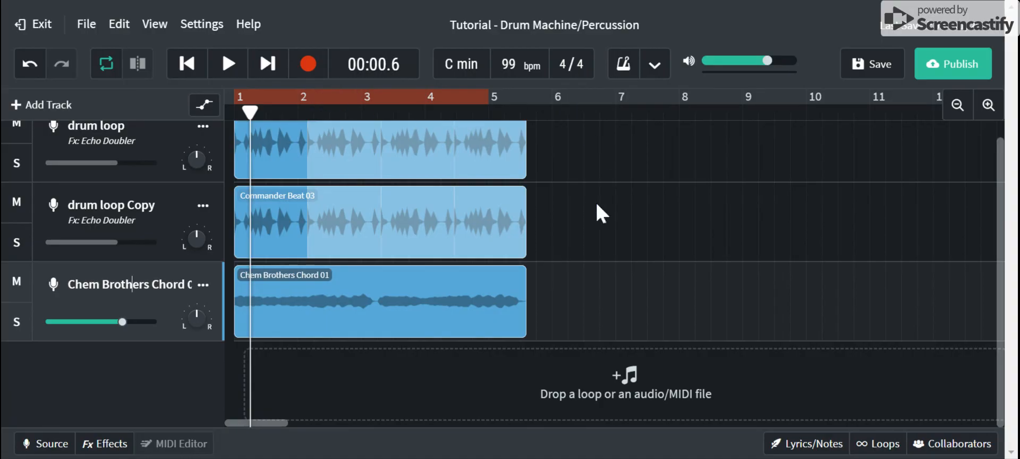
{"action": "scroll", "coordinate": [596, 203], "scroll_direction": "right", "scroll_amount": 5}
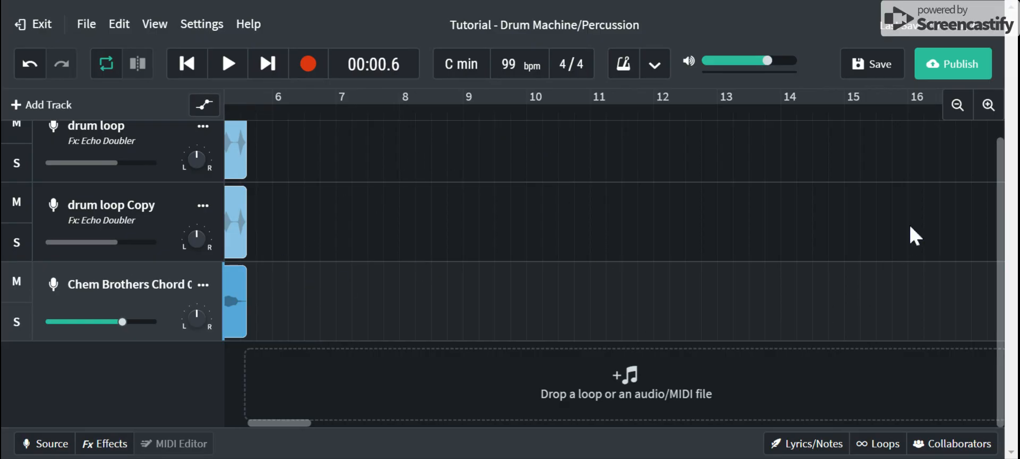
{"action": "scroll", "coordinate": [547, 274], "scroll_direction": "left", "scroll_amount": 3}
{"action": "scroll", "coordinate": [543, 263], "scroll_direction": "left", "scroll_amount": 2}
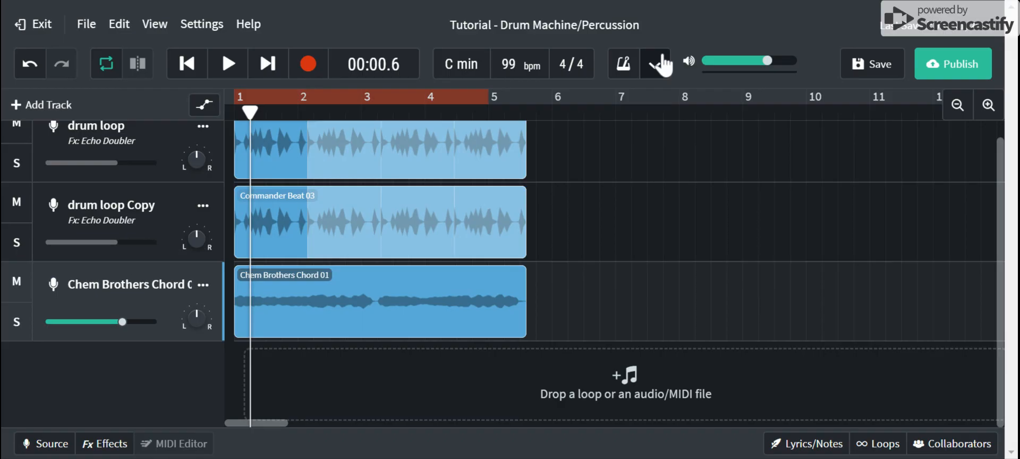
- Delete the Chem Brothers Chord track, the drum loop Copy track and the drum loop track from the project
{"action": "left_click", "coordinate": [203, 286]}
{"action": "left_click", "coordinate": [276, 440]}
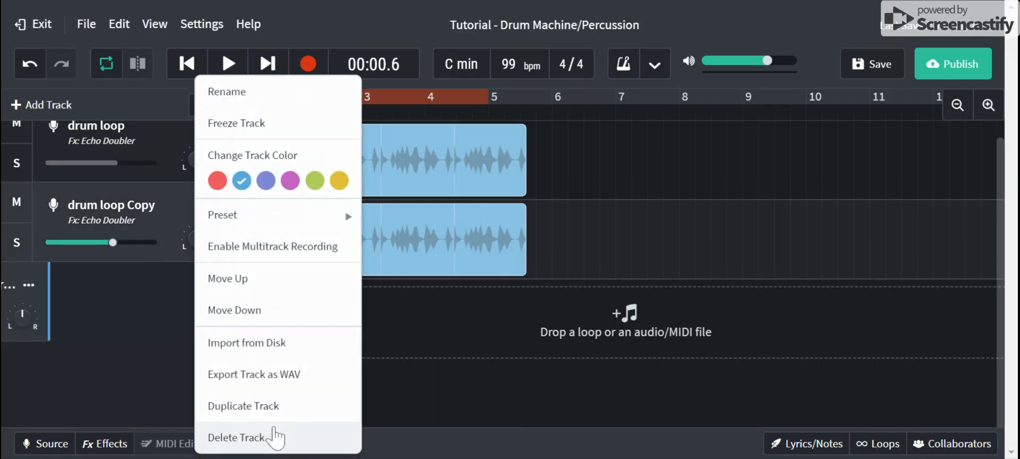
{"action": "left_click", "coordinate": [202, 225]}
{"action": "left_click", "coordinate": [249, 435]}
{"action": "left_click", "coordinate": [202, 150]}
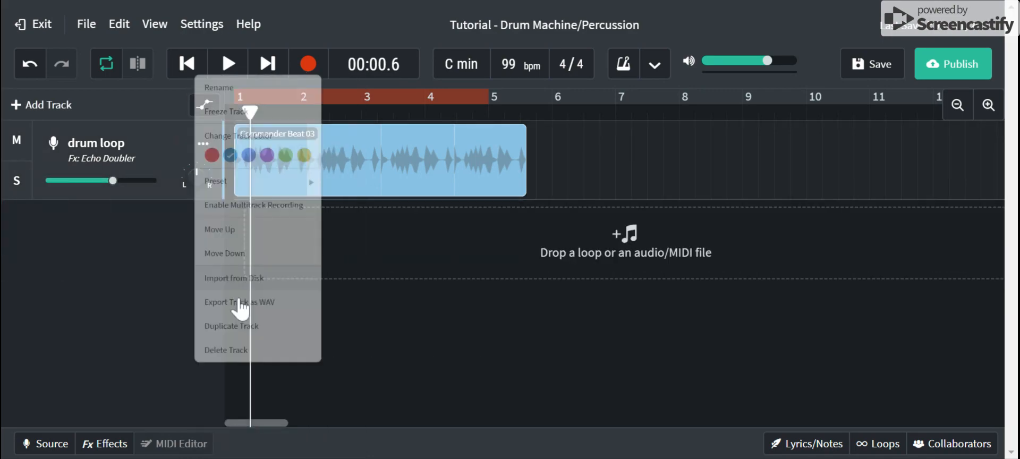
{"action": "left_click", "coordinate": [253, 437]}
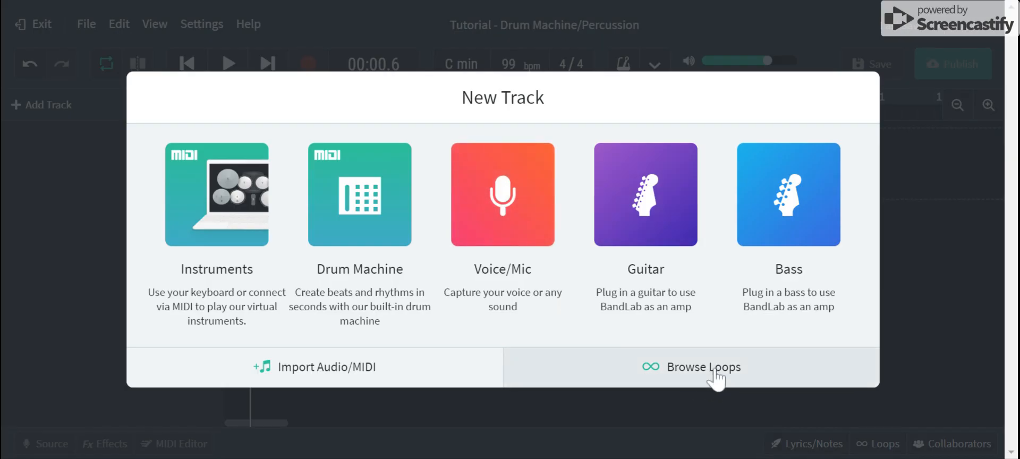
- Browse loops for a new track, checking the full loop list before returning to the loop packs
{"action": "left_click", "coordinate": [691, 370]}
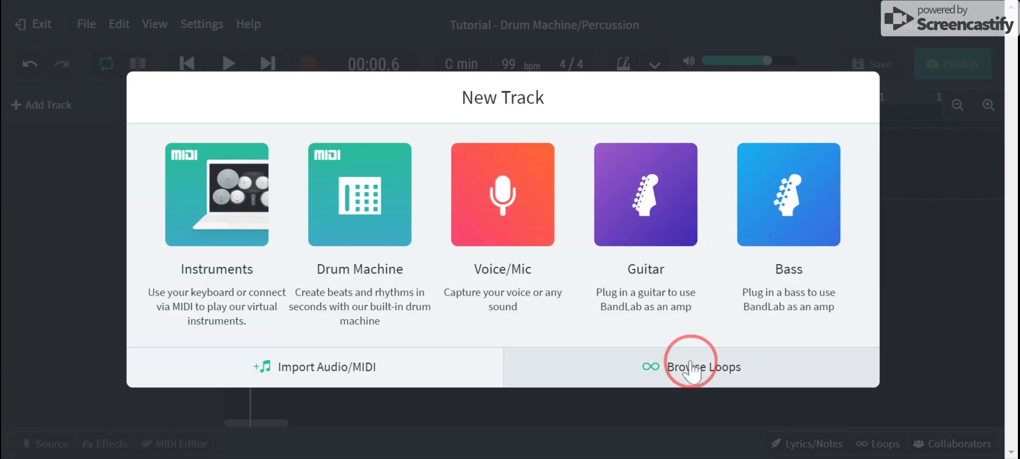
{"action": "left_click", "coordinate": [811, 111]}
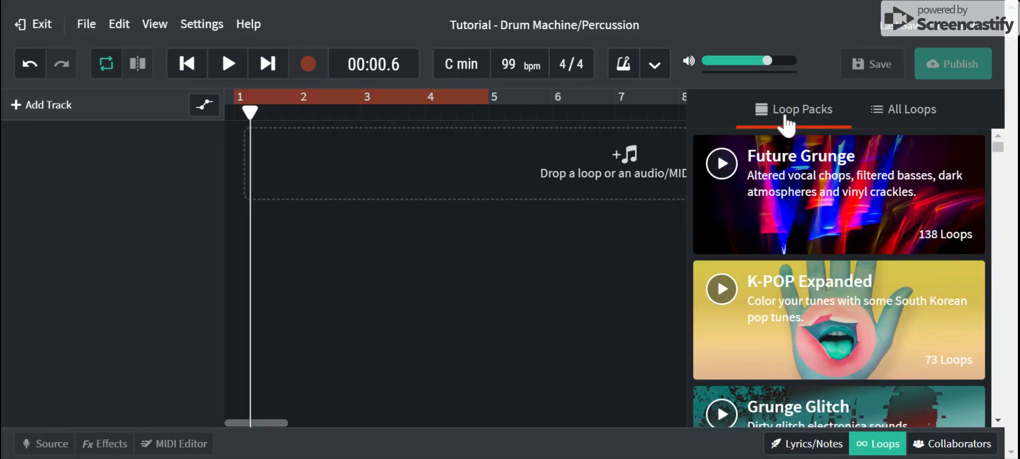
{"action": "left_click", "coordinate": [873, 110]}
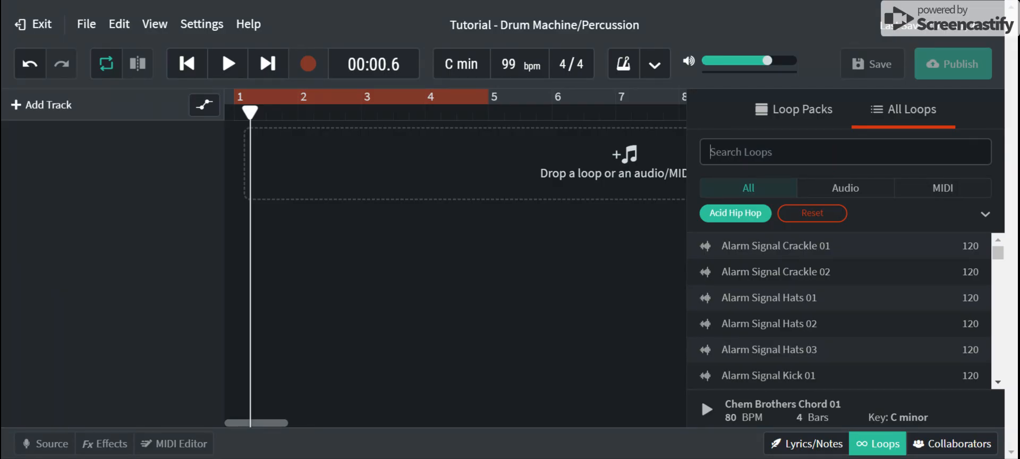
{"action": "left_click", "coordinate": [804, 125]}
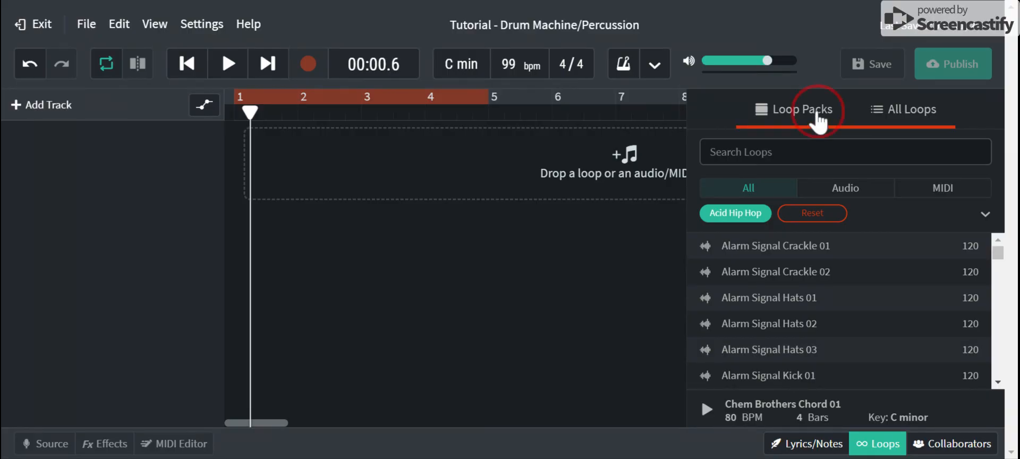
{"action": "left_click", "coordinate": [816, 120]}
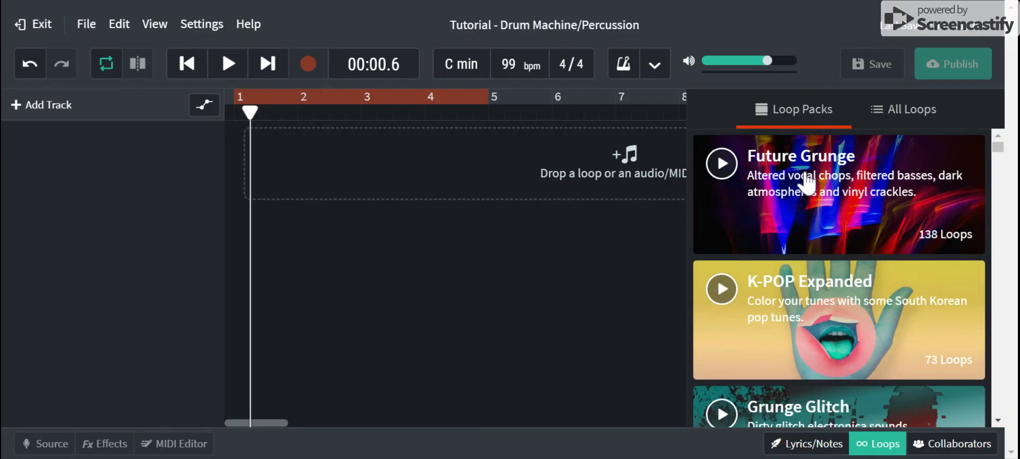
- Look through the available loop packs and check the loops in the Future Trap pack
{"action": "scroll", "coordinate": [805, 251], "scroll_direction": "down", "scroll_amount": 5}
{"action": "scroll", "coordinate": [805, 253], "scroll_direction": "down", "scroll_amount": 7}
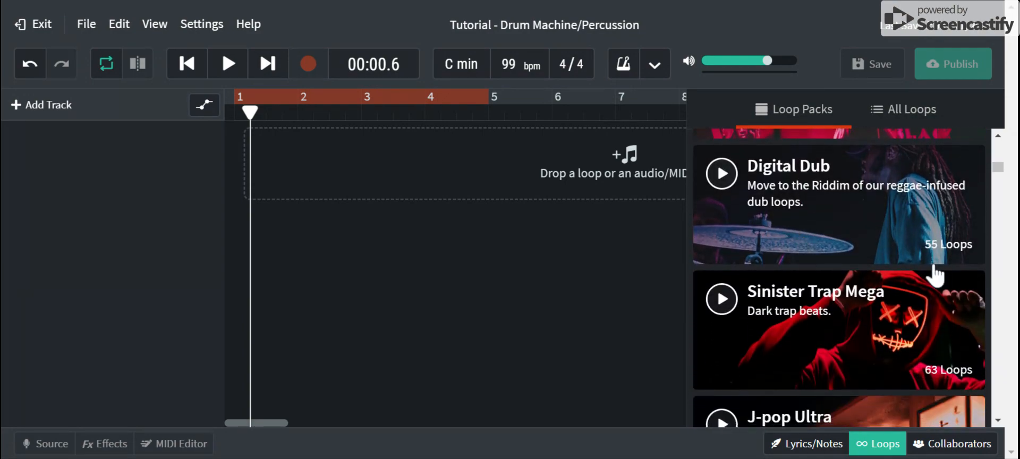
{"action": "scroll", "coordinate": [933, 273], "scroll_direction": "down", "scroll_amount": 7}
{"action": "scroll", "coordinate": [934, 273], "scroll_direction": "down", "scroll_amount": 7}
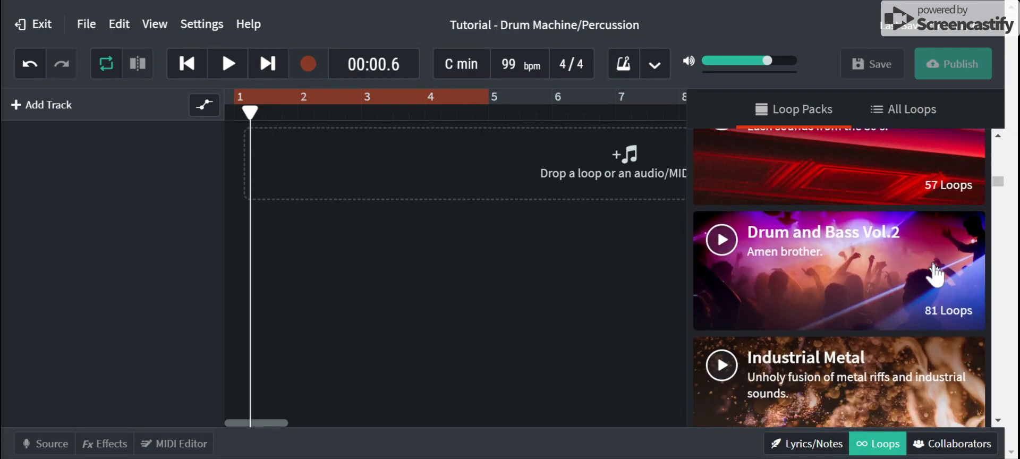
{"action": "scroll", "coordinate": [934, 268], "scroll_direction": "down", "scroll_amount": 5}
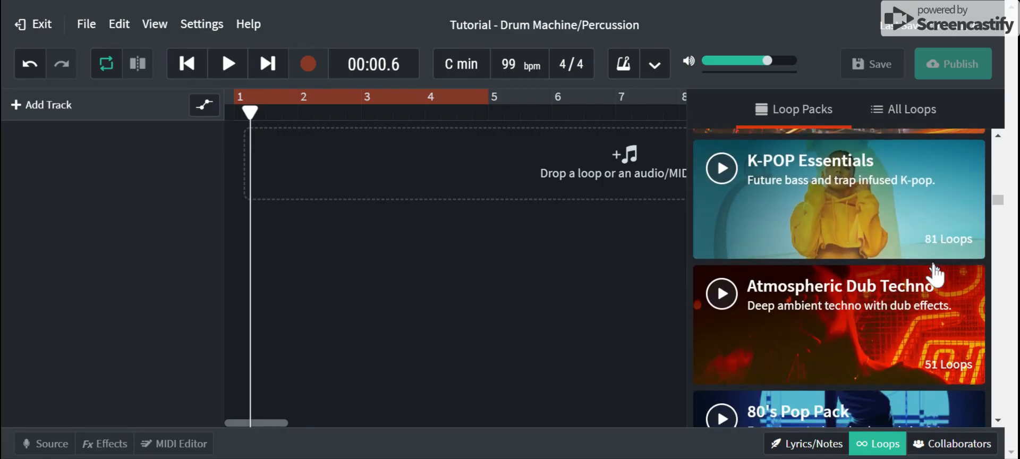
{"action": "scroll", "coordinate": [935, 274], "scroll_direction": "down", "scroll_amount": 8}
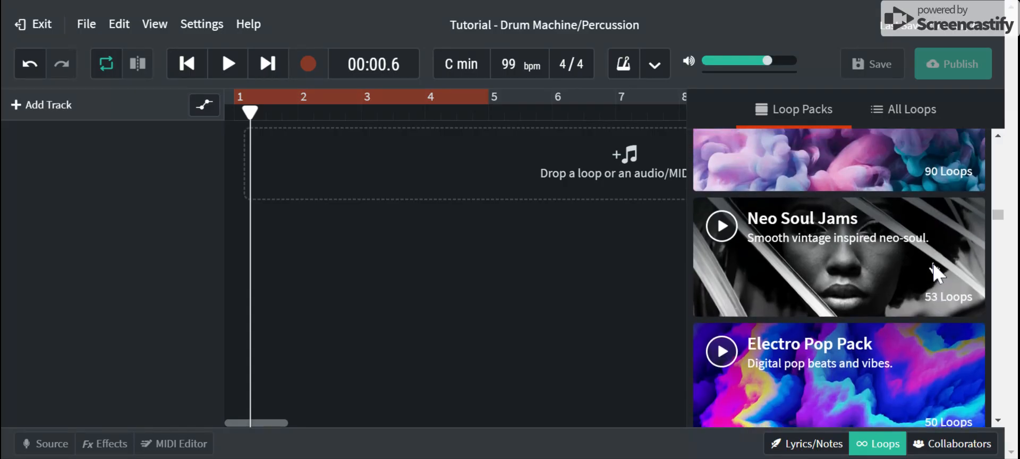
{"action": "scroll", "coordinate": [934, 274], "scroll_direction": "down", "scroll_amount": 10}
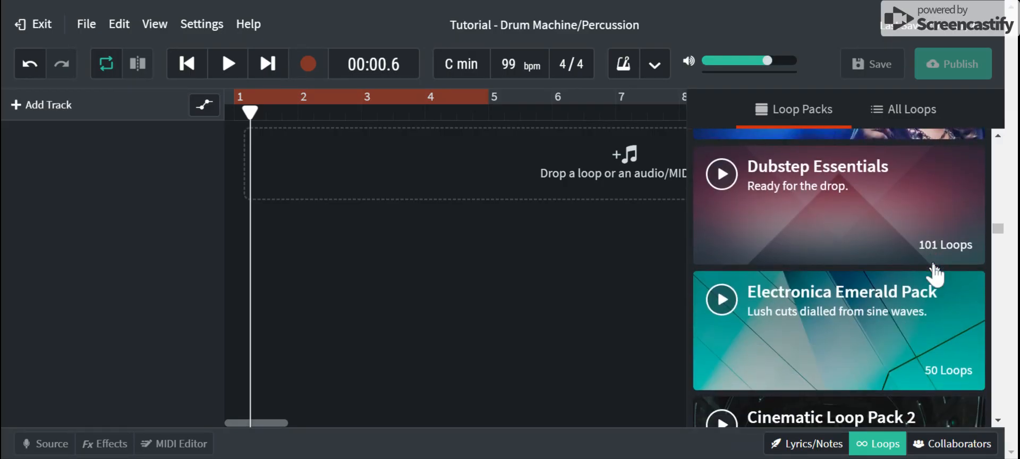
{"action": "scroll", "coordinate": [934, 273], "scroll_direction": "down", "scroll_amount": 8}
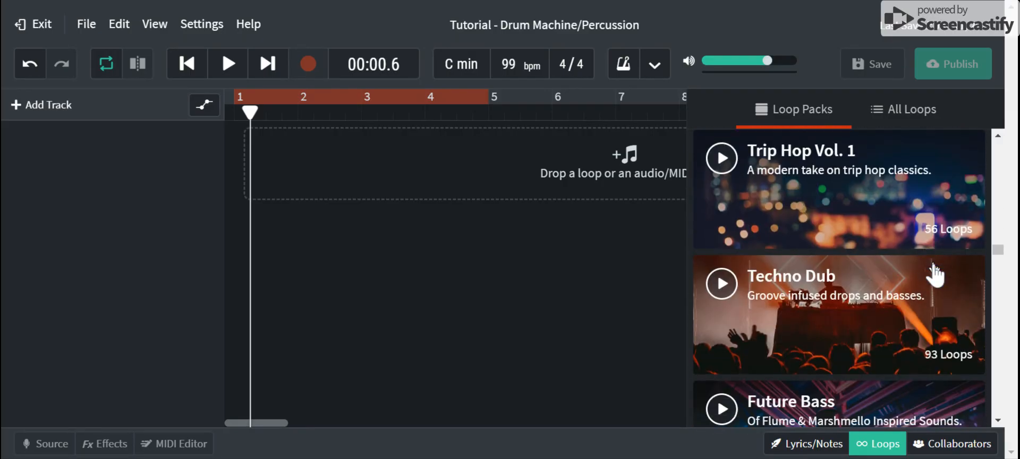
{"action": "scroll", "coordinate": [935, 274], "scroll_direction": "down", "scroll_amount": 8}
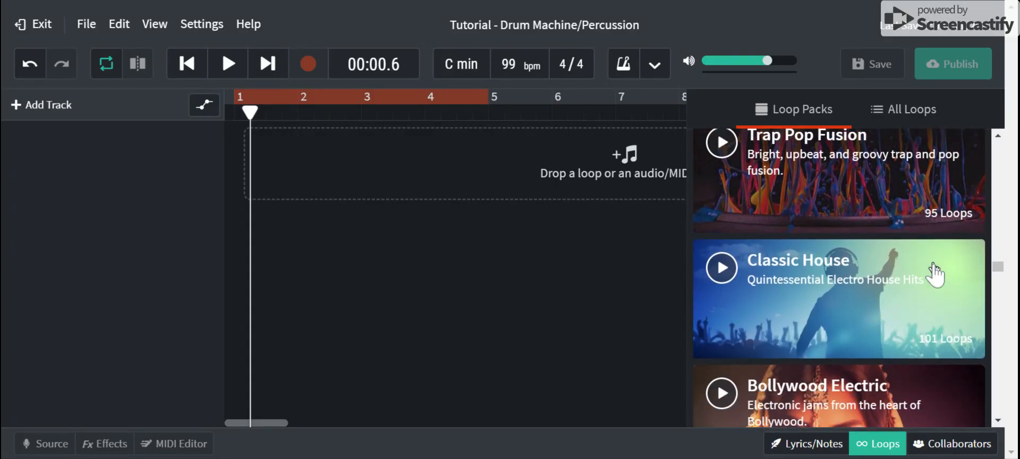
{"action": "scroll", "coordinate": [935, 274], "scroll_direction": "down", "scroll_amount": 7}
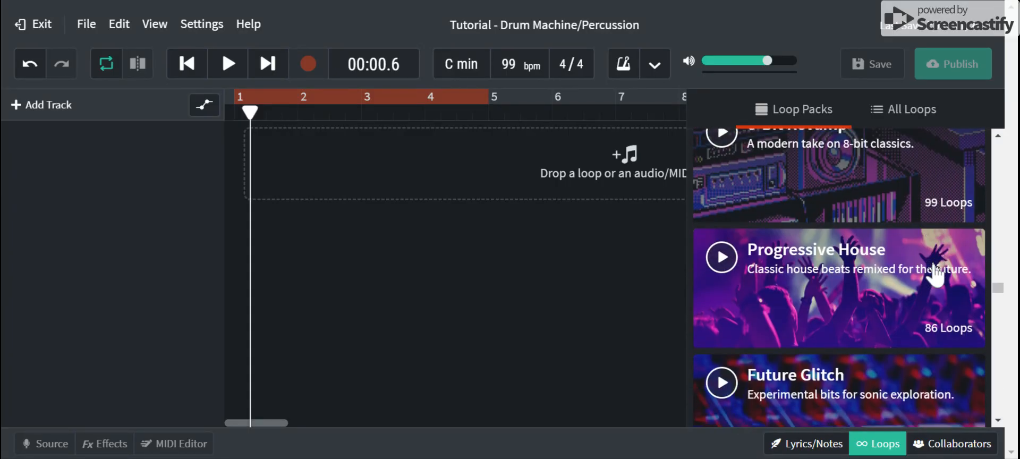
{"action": "scroll", "coordinate": [935, 273], "scroll_direction": "down", "scroll_amount": 4}
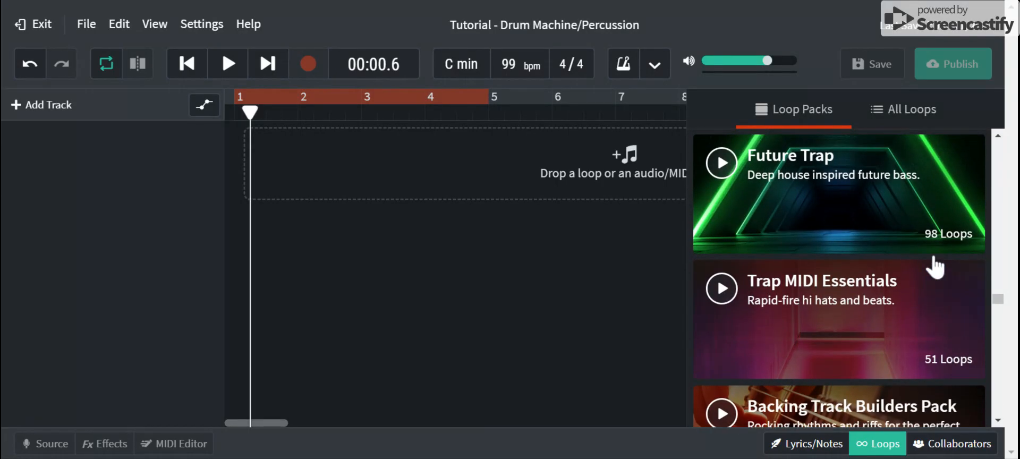
{"action": "left_click", "coordinate": [856, 197]}
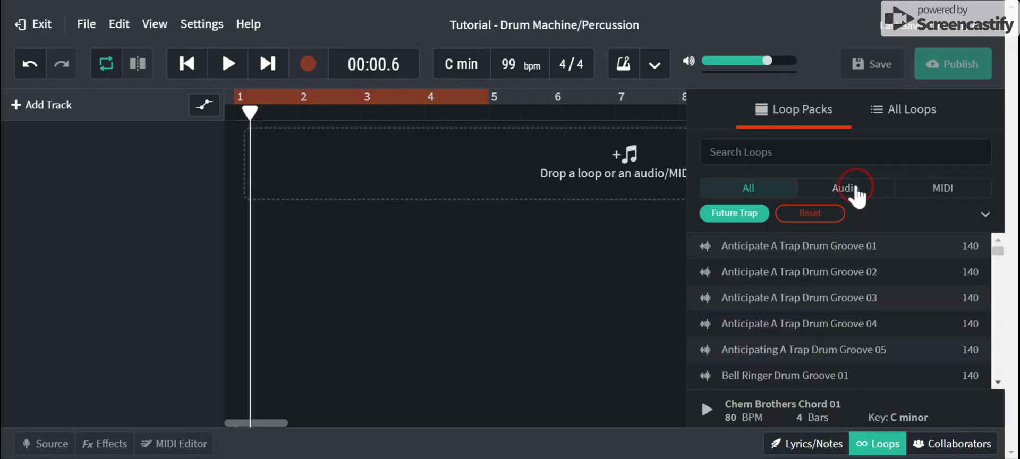
- Return to the loop packs, open Sinister Trap Mega and filter its loops to audio only
{"action": "left_click", "coordinate": [759, 121]}
{"action": "scroll", "coordinate": [842, 374], "scroll_direction": "down", "scroll_amount": 10}
{"action": "scroll", "coordinate": [846, 378], "scroll_direction": "up", "scroll_amount": 4}
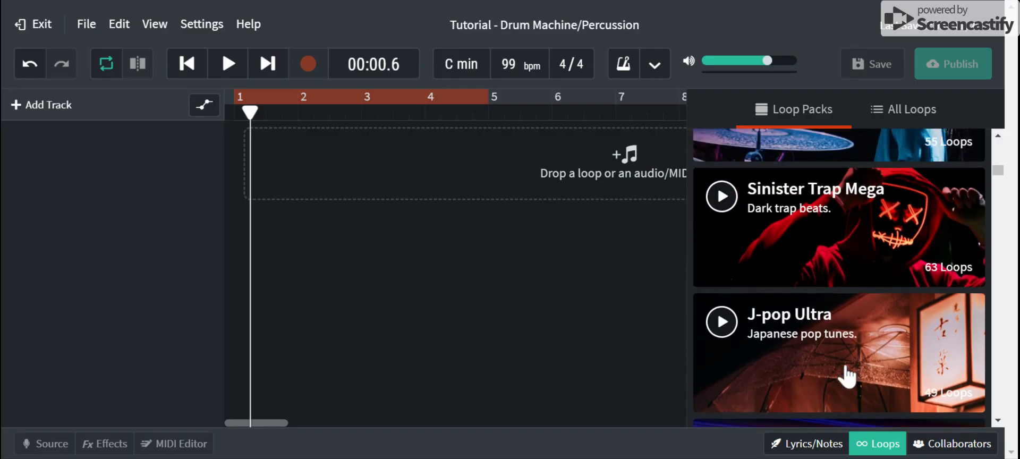
{"action": "left_click", "coordinate": [855, 233]}
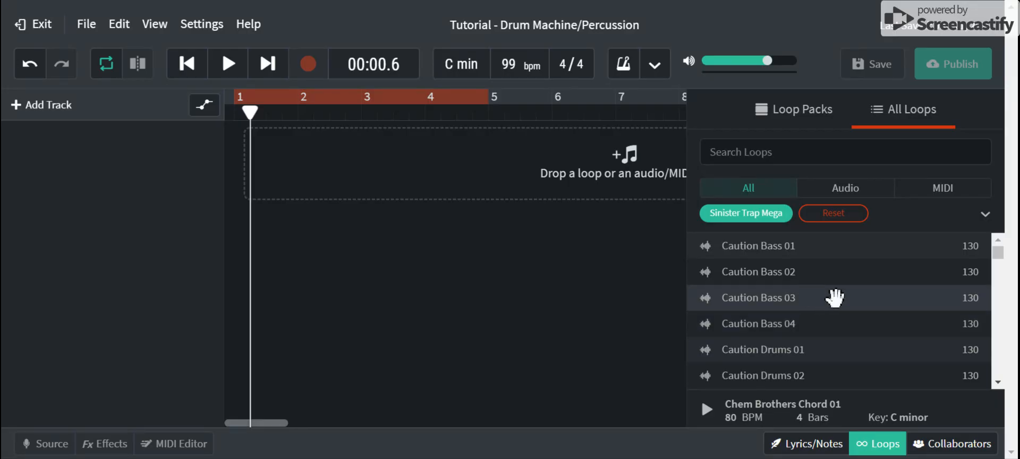
{"action": "left_click", "coordinate": [857, 190]}
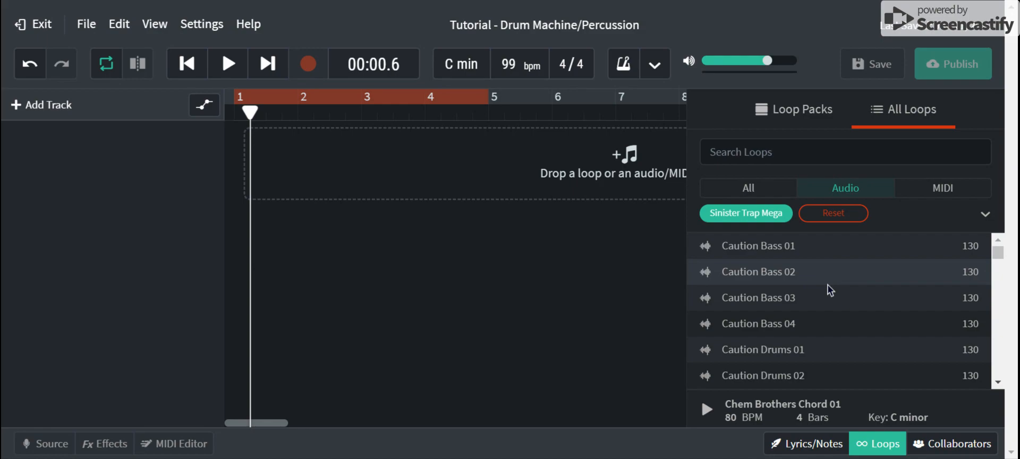
- Look over the Sinister Trap Mega loops, reopen the pack from the loop packs and search it for "drums"
{"action": "scroll", "coordinate": [830, 321], "scroll_direction": "down", "scroll_amount": 4}
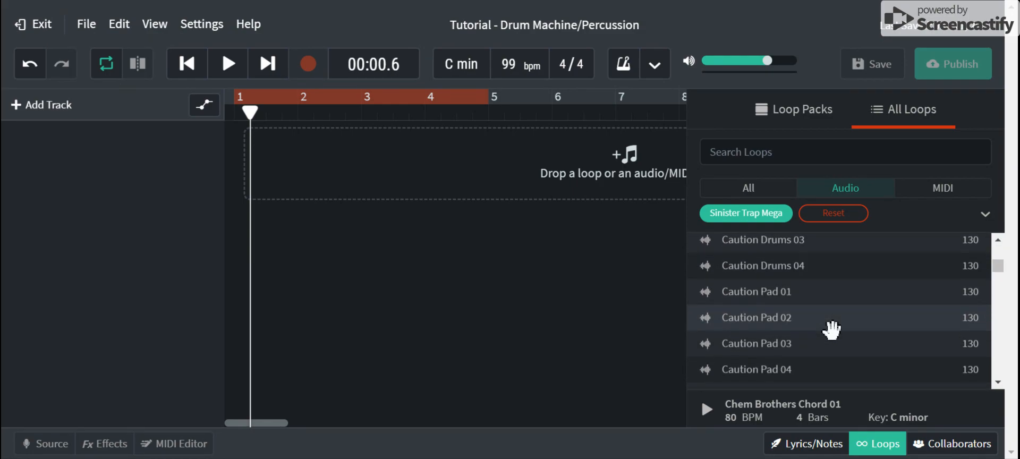
{"action": "scroll", "coordinate": [831, 330], "scroll_direction": "down", "scroll_amount": 2}
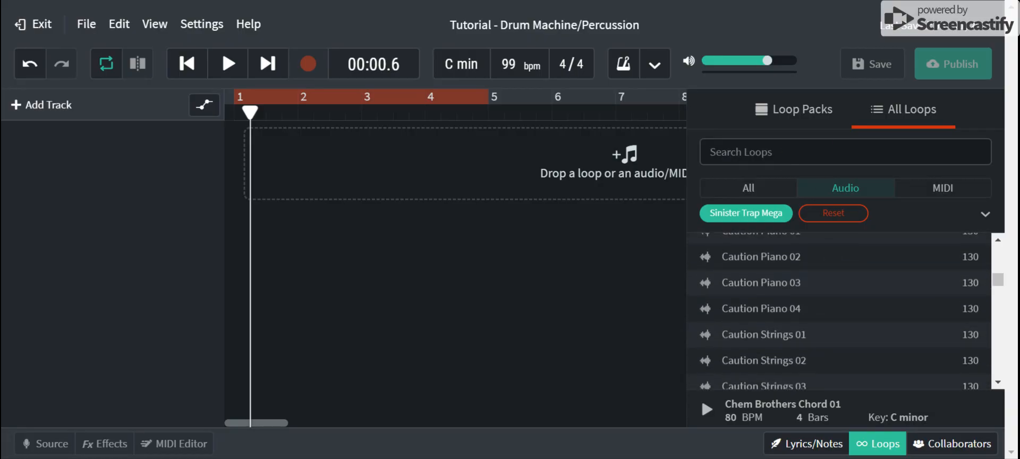
{"action": "left_click", "coordinate": [813, 106]}
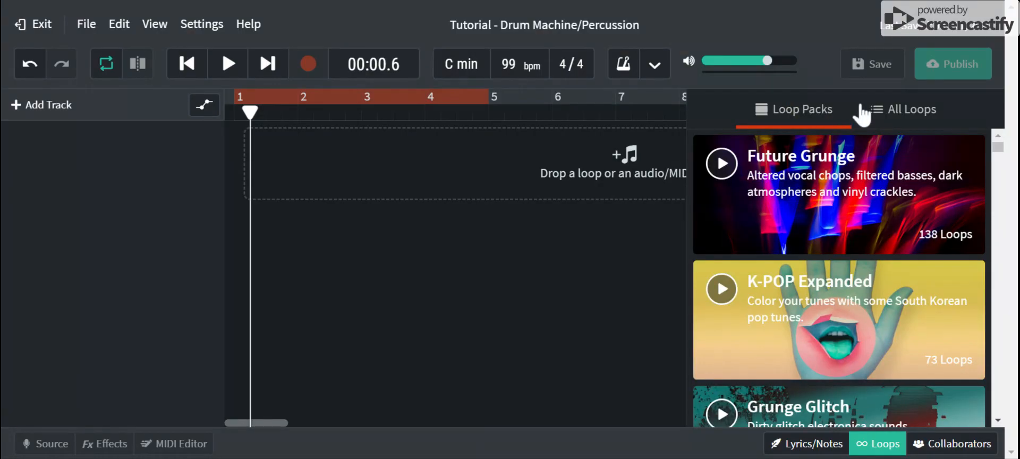
{"action": "scroll", "coordinate": [834, 279], "scroll_direction": "down", "scroll_amount": 11}
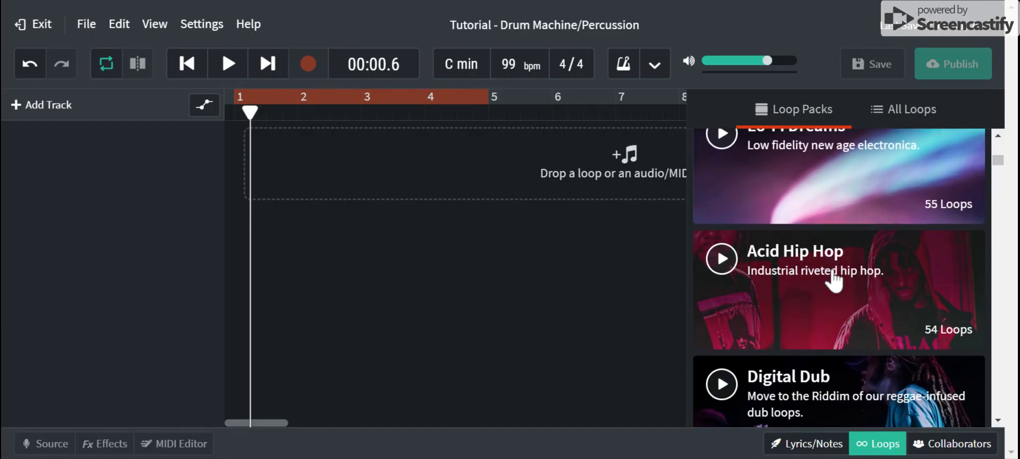
{"action": "left_click", "coordinate": [762, 220]}
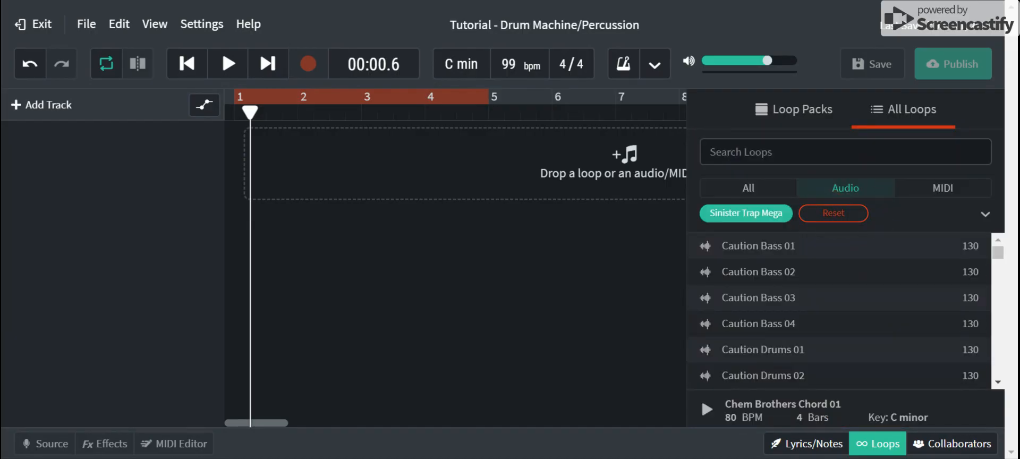
{"action": "type", "text": "drums"}
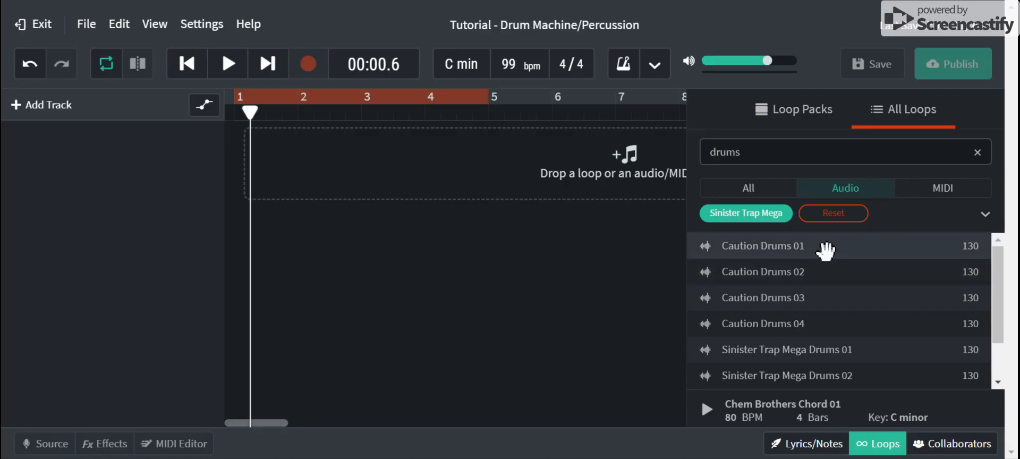
- Look over the drum loop results, play a preview of Caution Drums 01 and stop it
{"action": "scroll", "coordinate": [769, 252], "scroll_direction": "down", "scroll_amount": 2}
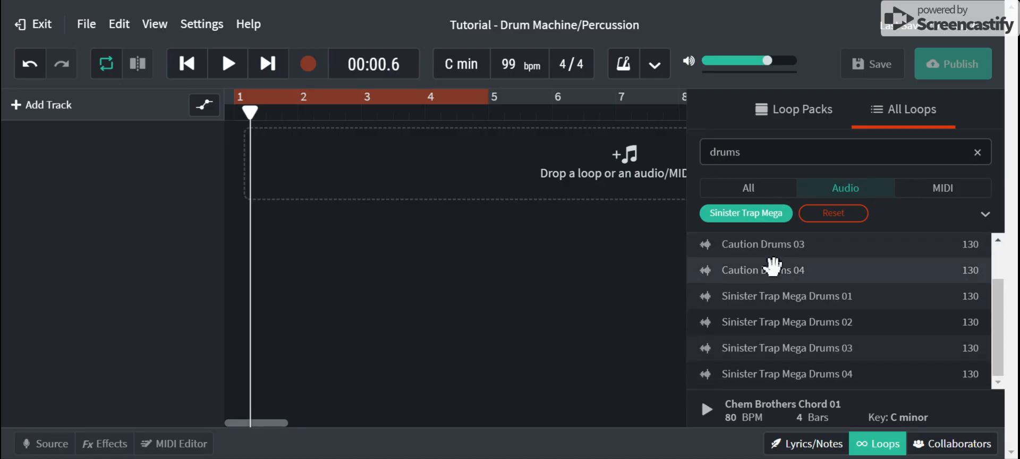
{"action": "scroll", "coordinate": [796, 286], "scroll_direction": "up", "scroll_amount": 2}
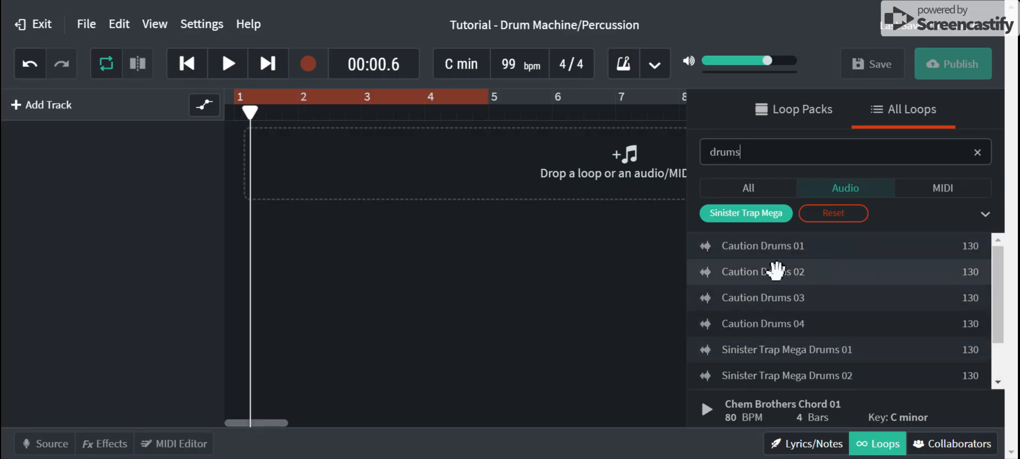
{"action": "left_click", "coordinate": [774, 247]}
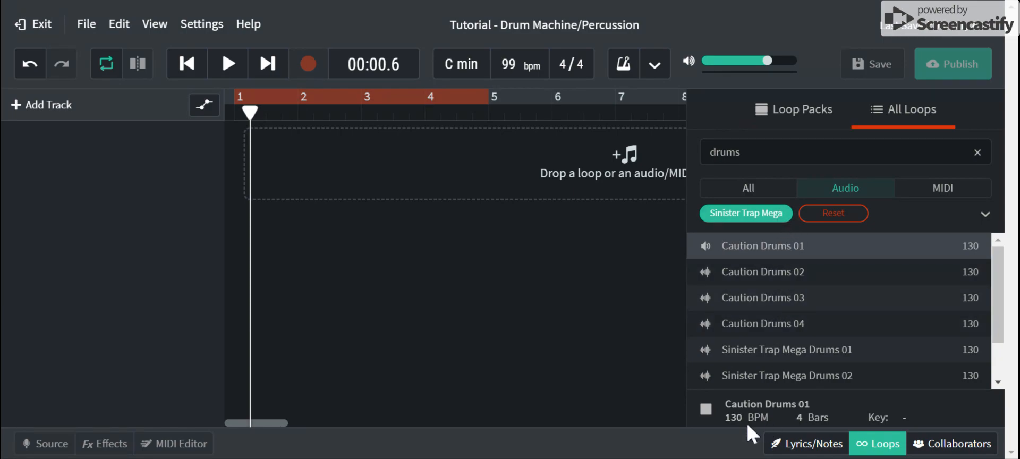
{"action": "left_click", "coordinate": [708, 408]}
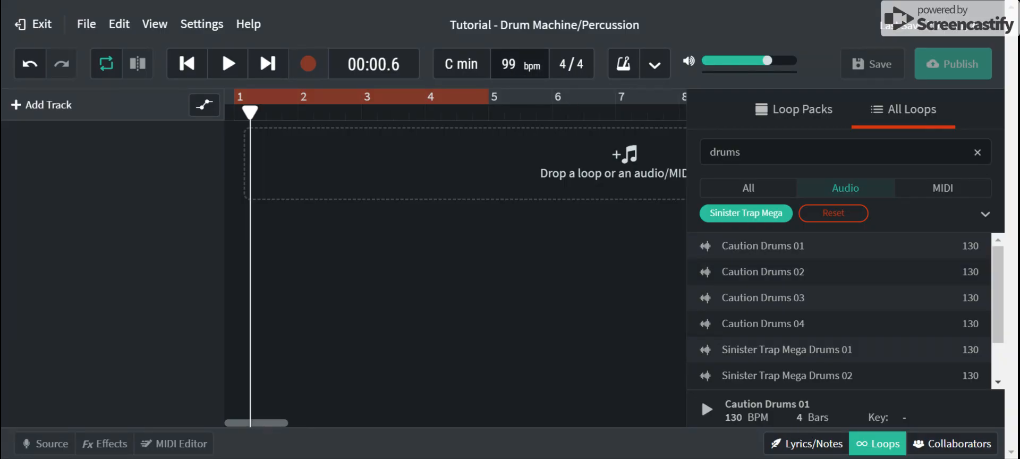
- Set the project tempo to 130 bpm and preview the Caution Drums 01 loop again
{"action": "left_click", "coordinate": [516, 63]}
{"action": "left_click", "coordinate": [592, 284]}
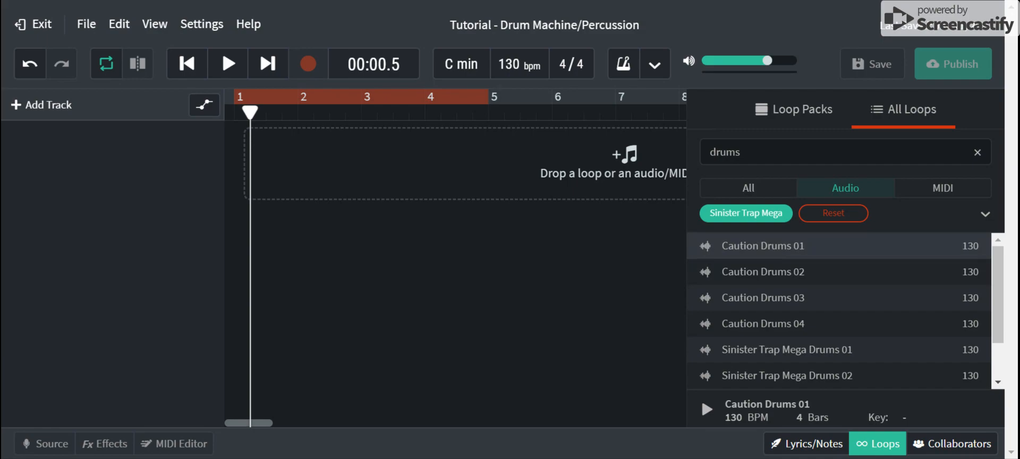
{"action": "left_click", "coordinate": [768, 250]}
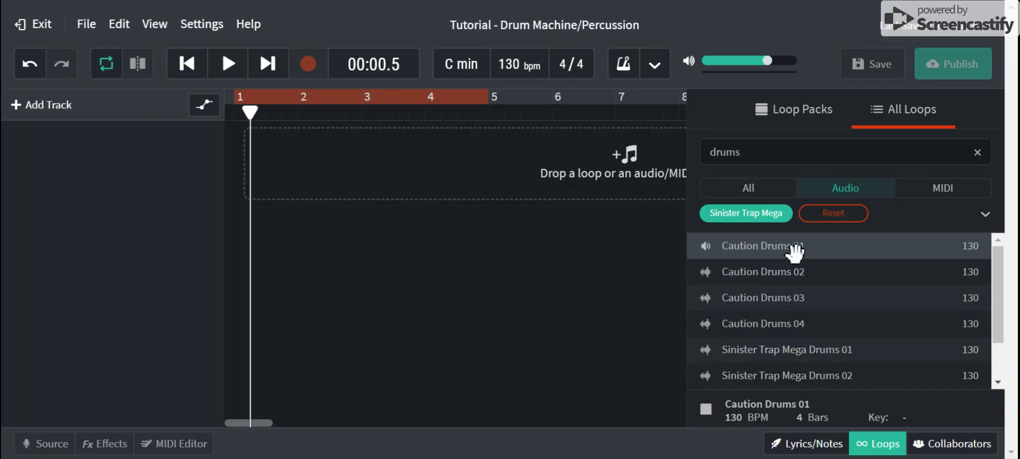
- Stop the Caution Drums 01 preview and audition the Sinister Trap Mega Drums 01, 03 and 04 loops
{"action": "left_click", "coordinate": [706, 409]}
{"action": "scroll", "coordinate": [751, 335], "scroll_direction": "down", "scroll_amount": 2}
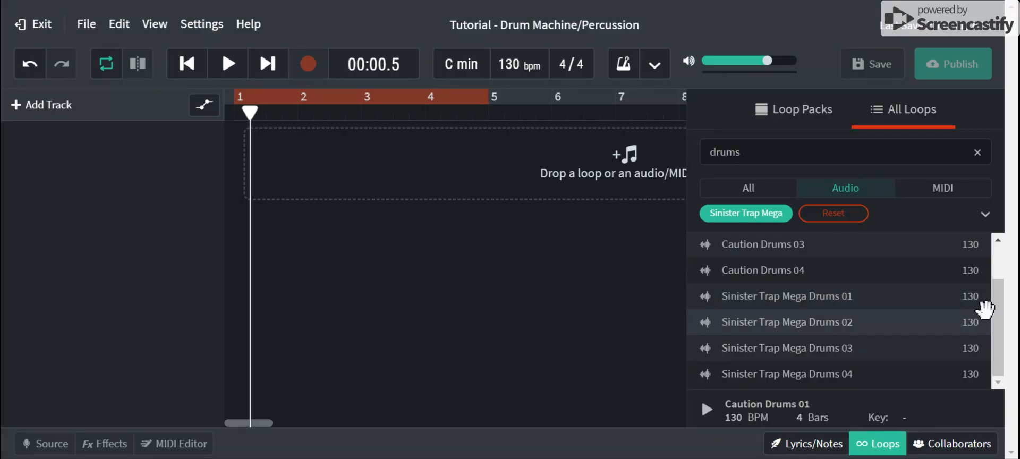
{"action": "left_click", "coordinate": [891, 296]}
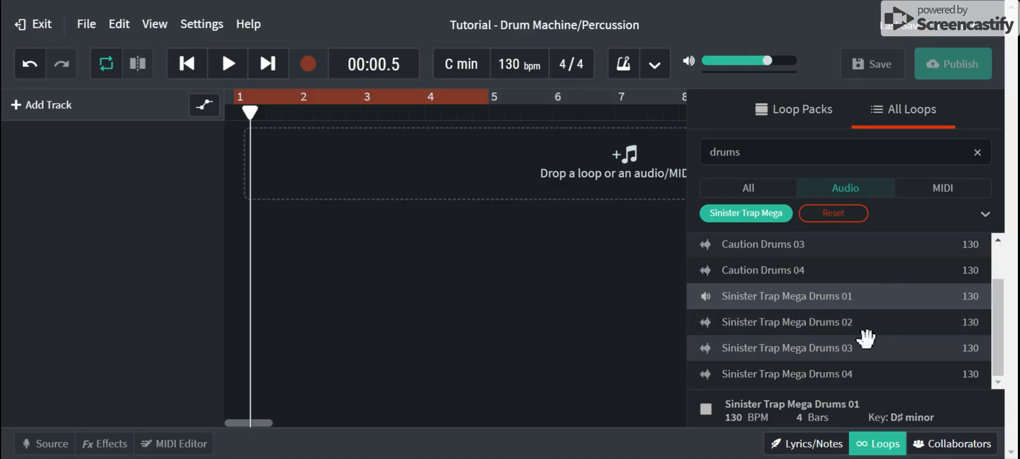
{"action": "left_click", "coordinate": [860, 353]}
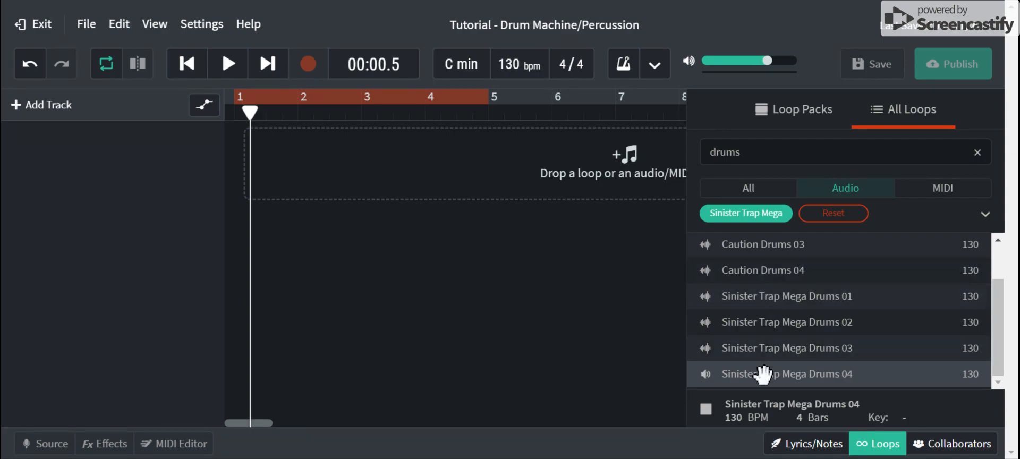
- Preview the Caution Drums 04, 03 and 01 loops one after another and stop the playback
{"action": "left_click", "coordinate": [770, 270]}
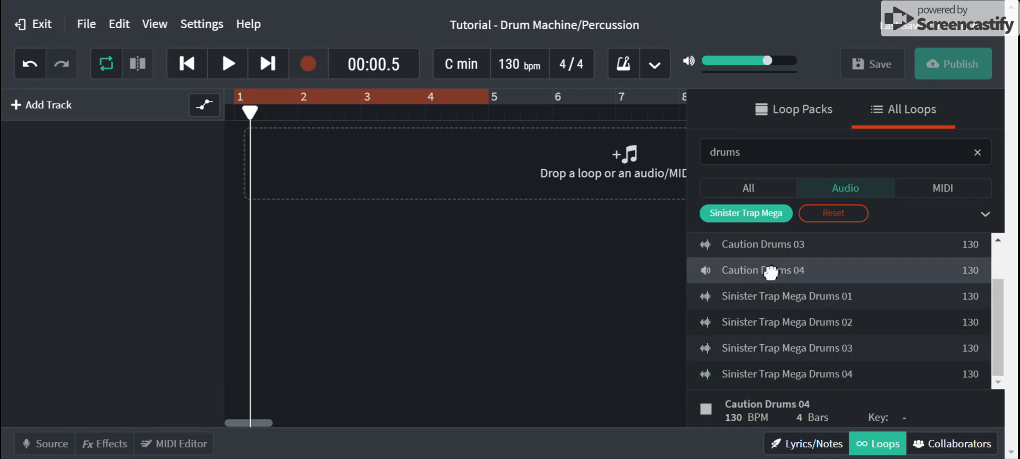
{"action": "scroll", "coordinate": [738, 298], "scroll_direction": "up", "scroll_amount": 2}
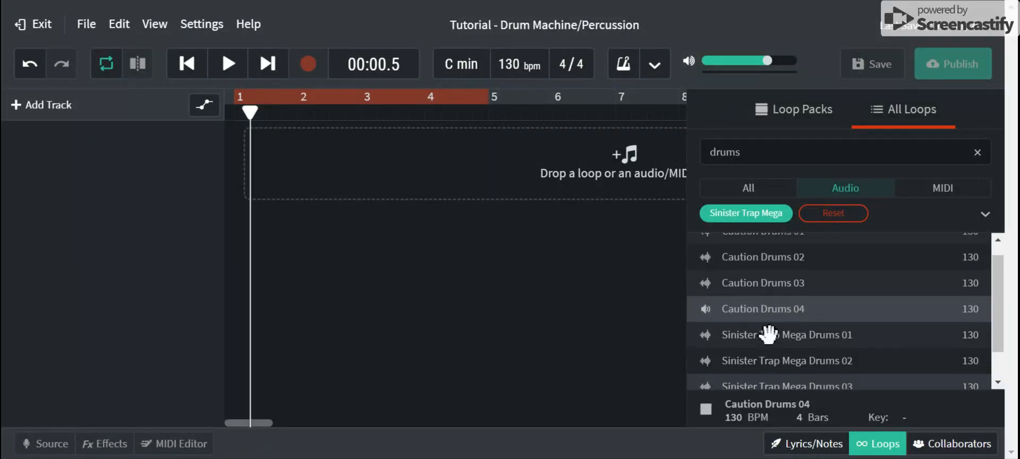
{"action": "left_click", "coordinate": [765, 293]}
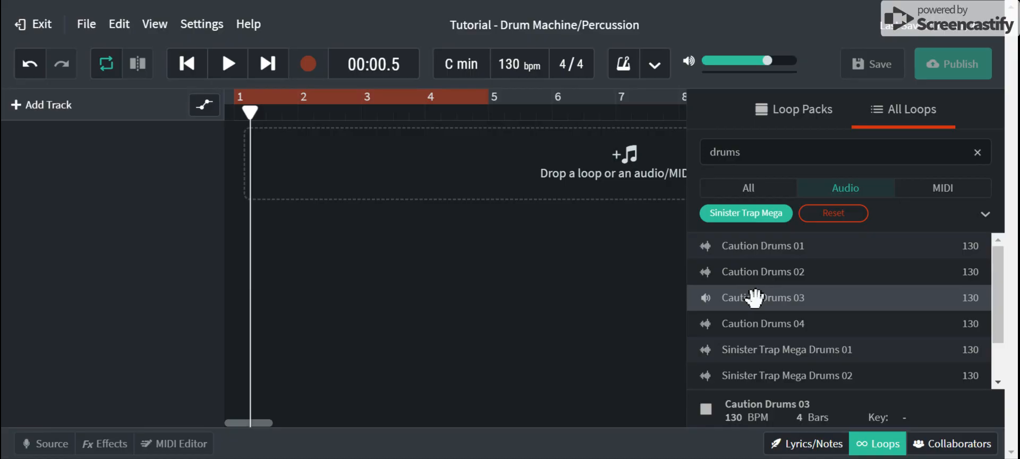
{"action": "left_click", "coordinate": [753, 246]}
{"action": "left_click_drag", "start_coordinate": [736, 245], "coordinate": [740, 279]}
{"action": "left_click", "coordinate": [707, 410]}
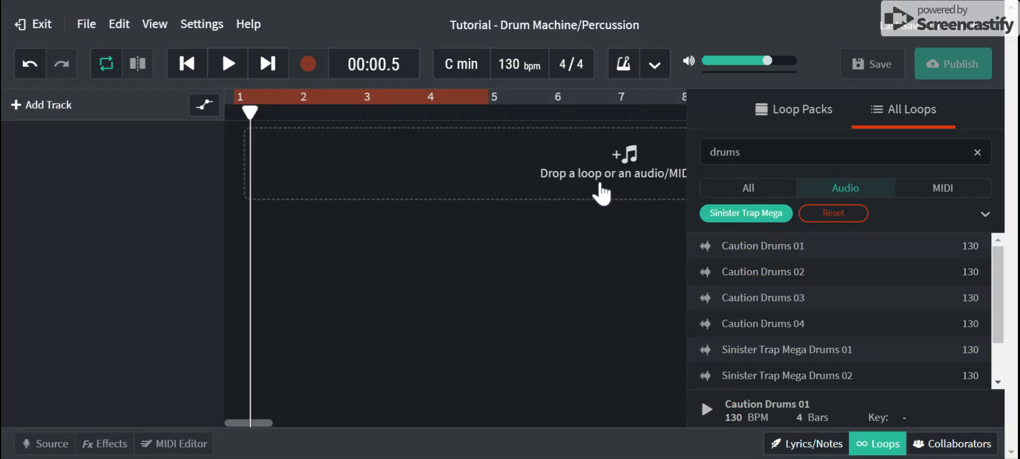
- Add the Caution Drums 01 loop as a new track starting at bar 1 and move the playhead to the project start
{"action": "left_click_drag", "start_coordinate": [756, 249], "coordinate": [284, 160]}
{"action": "left_click_drag", "start_coordinate": [370, 179], "coordinate": [315, 181]}
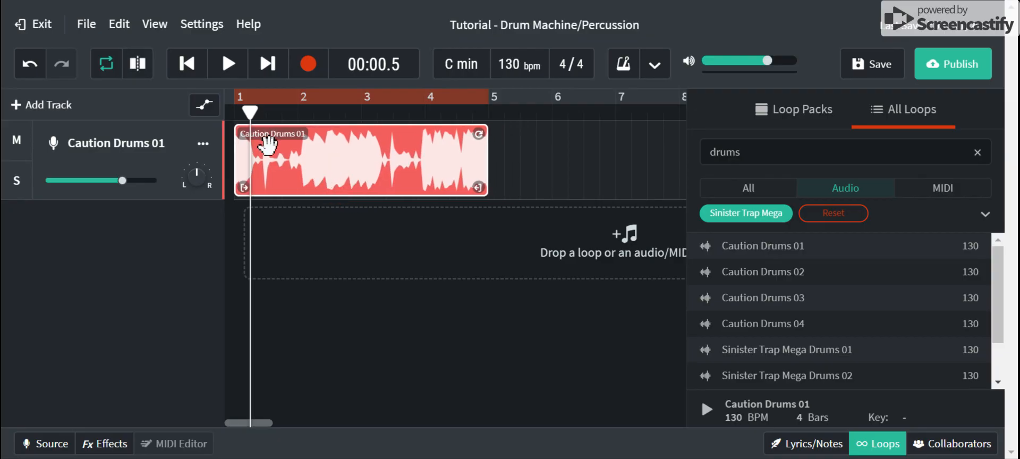
{"action": "left_click_drag", "start_coordinate": [254, 116], "coordinate": [239, 115]}
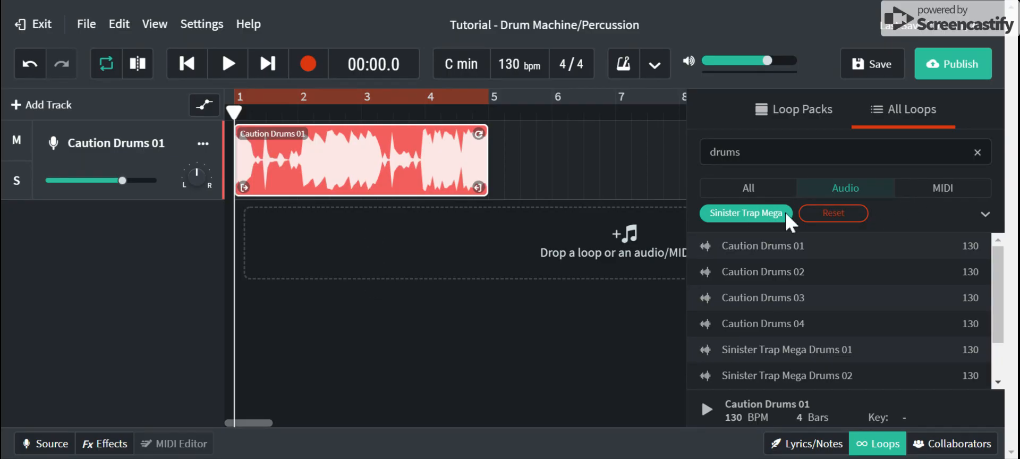
- Clear the "drums" search and look over all the Sinister Trap Mega audio loops
{"action": "left_click", "coordinate": [977, 154]}
{"action": "scroll", "coordinate": [801, 297], "scroll_direction": "down", "scroll_amount": 4}
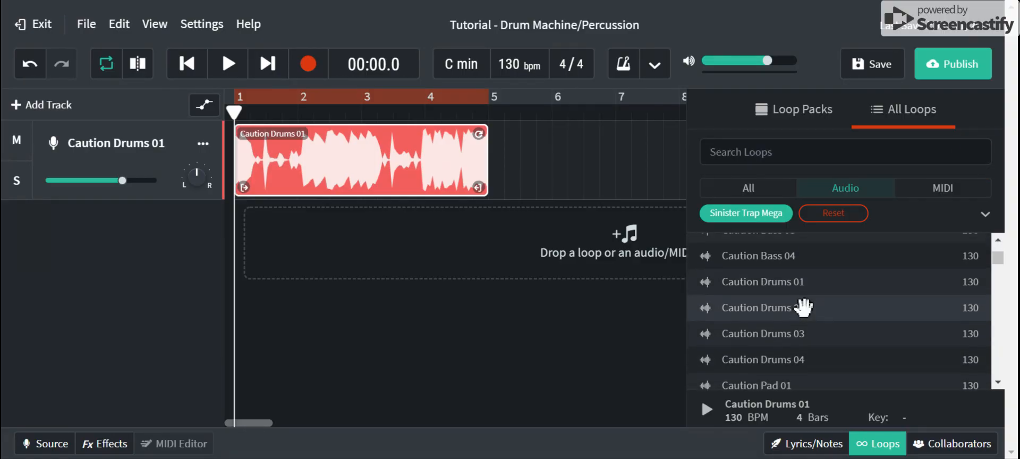
{"action": "scroll", "coordinate": [803, 307], "scroll_direction": "up", "scroll_amount": 2}
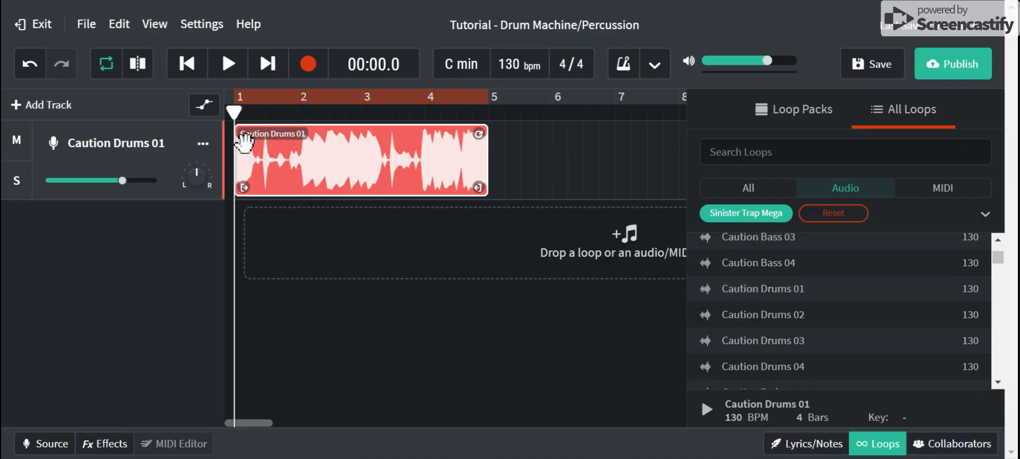
{"action": "scroll", "coordinate": [743, 250], "scroll_direction": "up", "scroll_amount": 2}
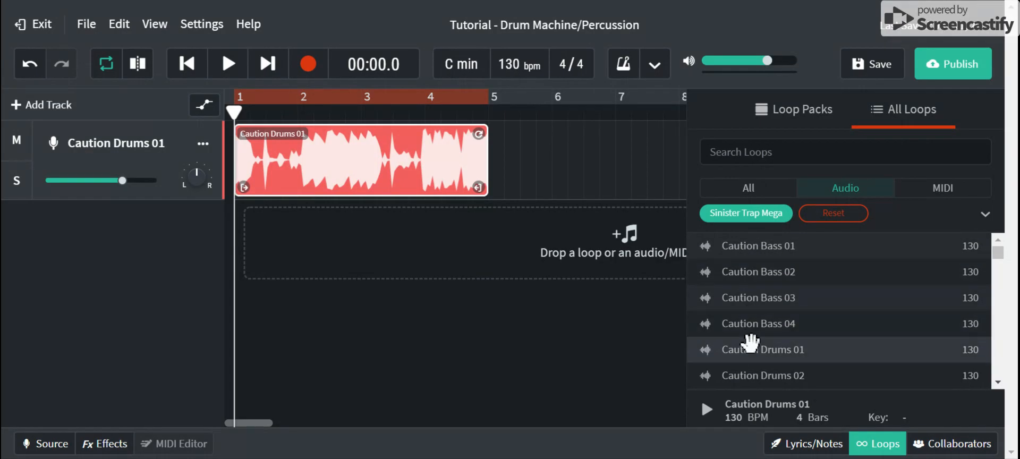
{"action": "scroll", "coordinate": [749, 329], "scroll_direction": "down", "scroll_amount": 4}
{"action": "scroll", "coordinate": [747, 318], "scroll_direction": "down", "scroll_amount": 3}
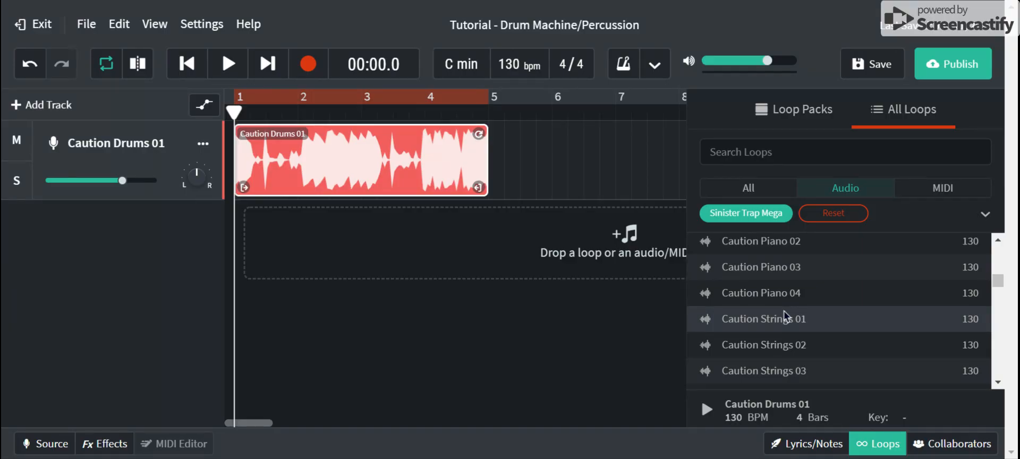
{"action": "scroll", "coordinate": [782, 310], "scroll_direction": "up", "scroll_amount": 3}
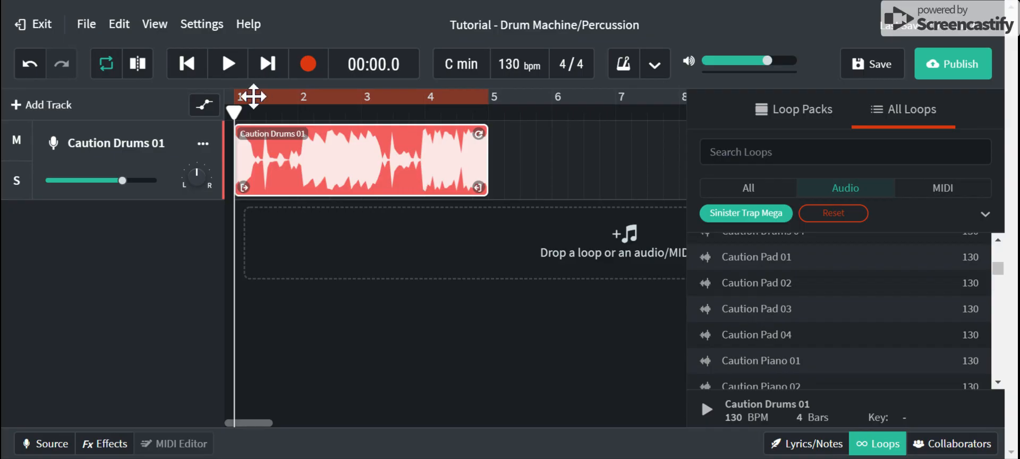
- Preview the Caution Pad 04 loop and add it as a new track below the drums, starting at bar 1
{"action": "scroll", "coordinate": [762, 310], "scroll_direction": "down", "scroll_amount": 1}
{"action": "left_click", "coordinate": [754, 307]}
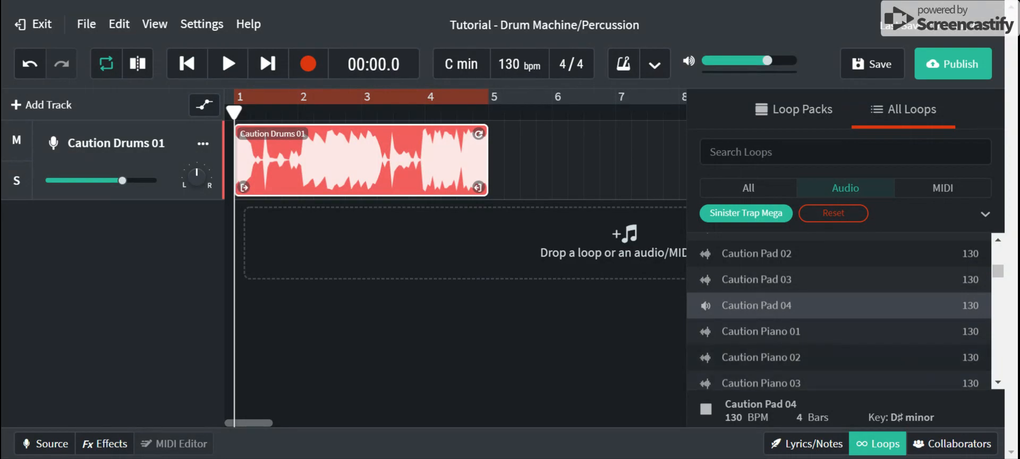
{"action": "left_click_drag", "start_coordinate": [743, 304], "coordinate": [249, 248]}
- Preview Caution Piano 02, Piano 03 and Strings 01, and add Caution Strings 01 as a new track at bar 1
{"action": "left_click", "coordinate": [782, 360]}
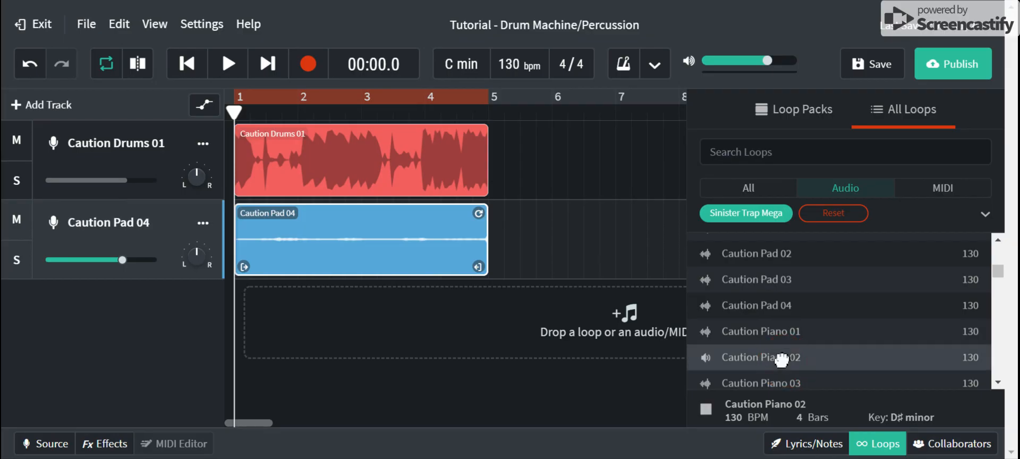
{"action": "scroll", "coordinate": [771, 328], "scroll_direction": "down", "scroll_amount": 2}
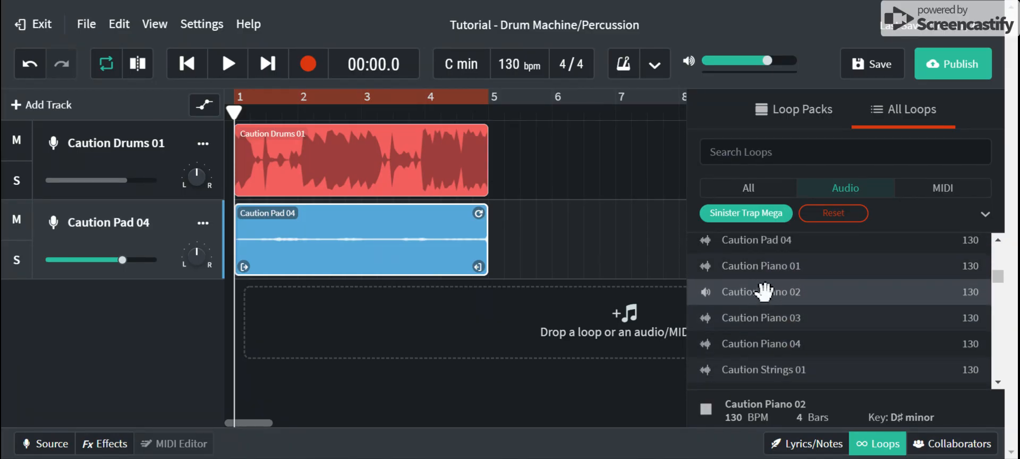
{"action": "left_click", "coordinate": [763, 320]}
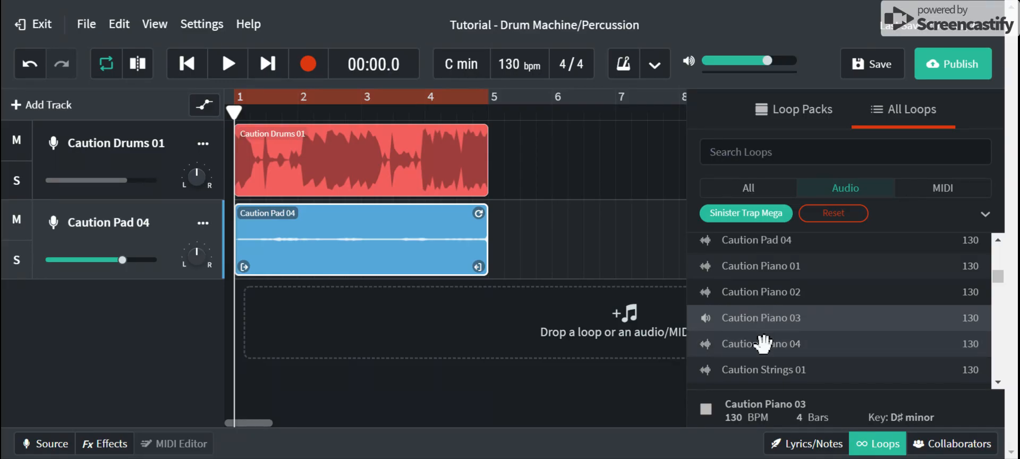
{"action": "scroll", "coordinate": [763, 343], "scroll_direction": "down", "scroll_amount": 4}
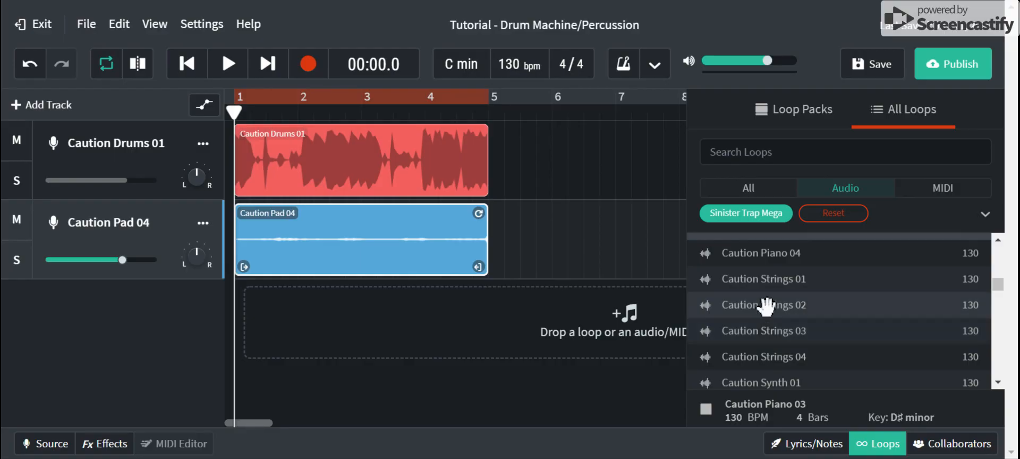
{"action": "left_click", "coordinate": [760, 287]}
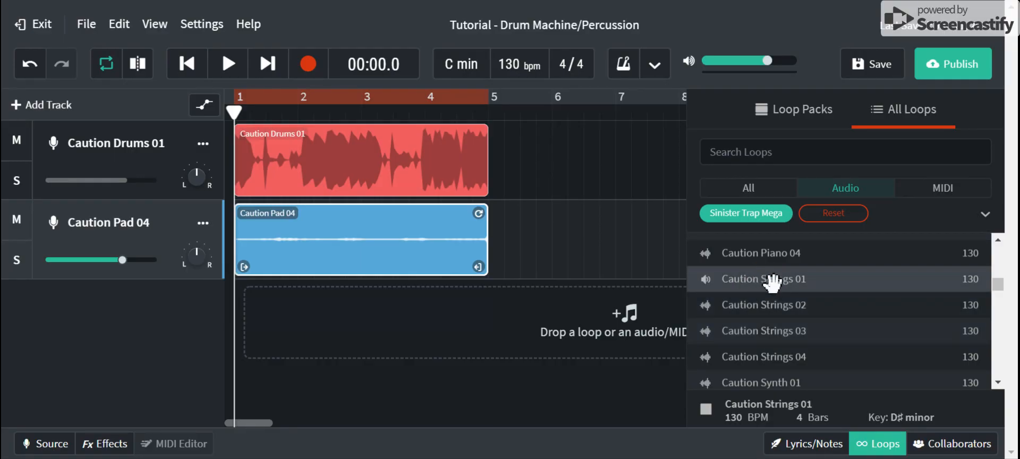
{"action": "left_click_drag", "start_coordinate": [774, 286], "coordinate": [306, 318]}
- Preview Caution Synth 04 and Synth 03, and add Caution Synth 03 as a new track at bar 1
{"action": "scroll", "coordinate": [719, 319], "scroll_direction": "down", "scroll_amount": 2}
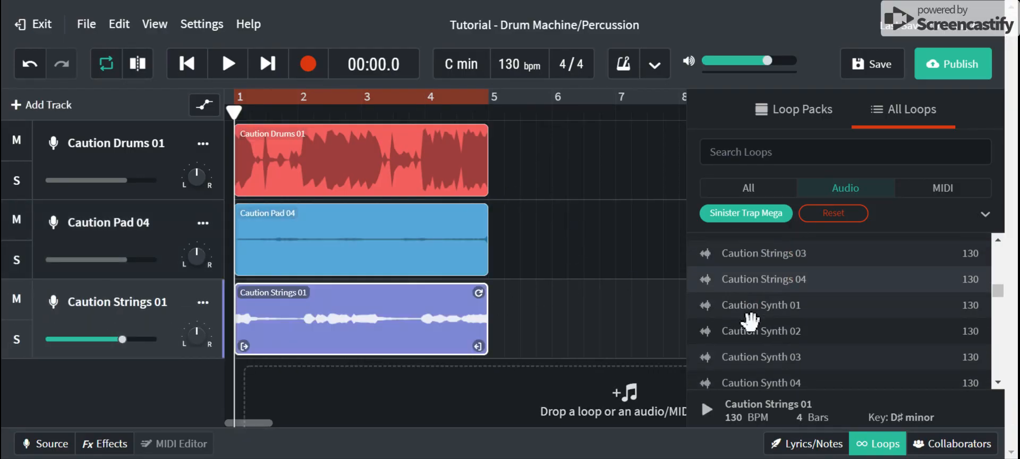
{"action": "scroll", "coordinate": [766, 361], "scroll_direction": "down", "scroll_amount": 2}
{"action": "left_click", "coordinate": [749, 294]}
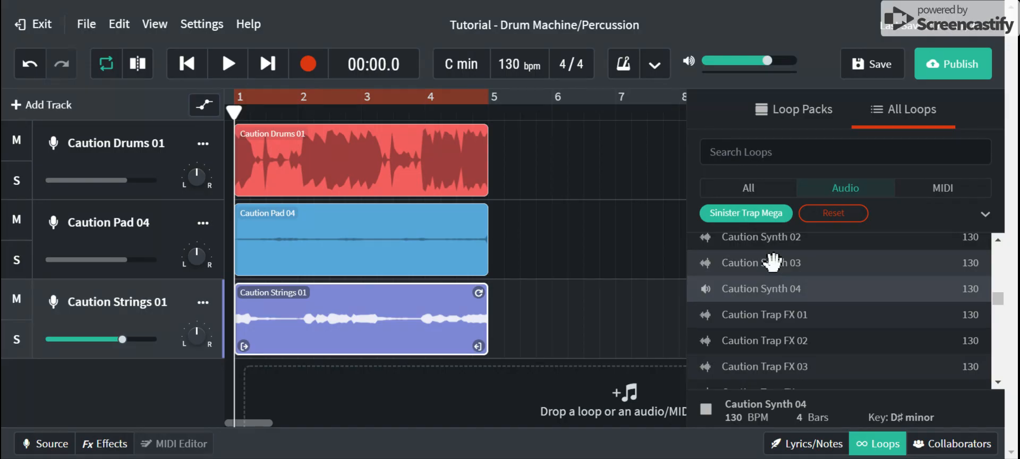
{"action": "left_click", "coordinate": [779, 263]}
{"action": "scroll", "coordinate": [779, 277], "scroll_direction": "up", "scroll_amount": 2}
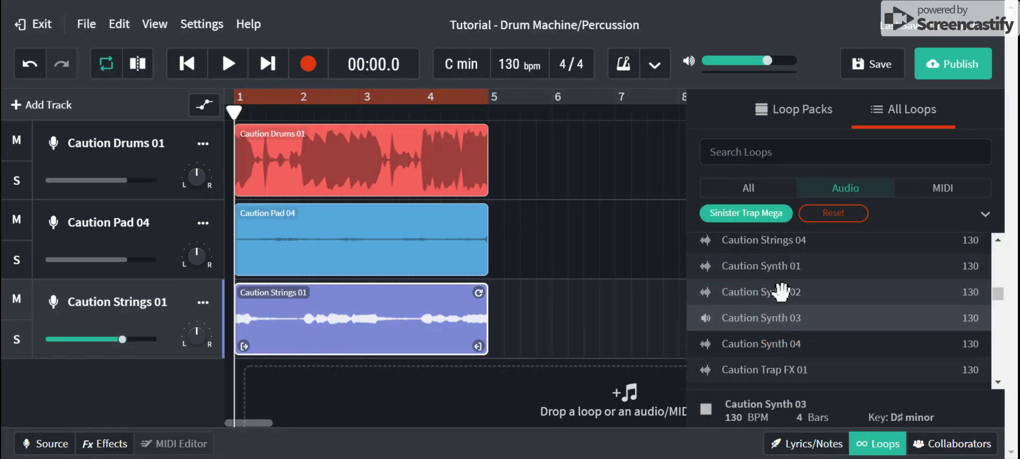
{"action": "left_click_drag", "start_coordinate": [757, 325], "coordinate": [259, 381]}
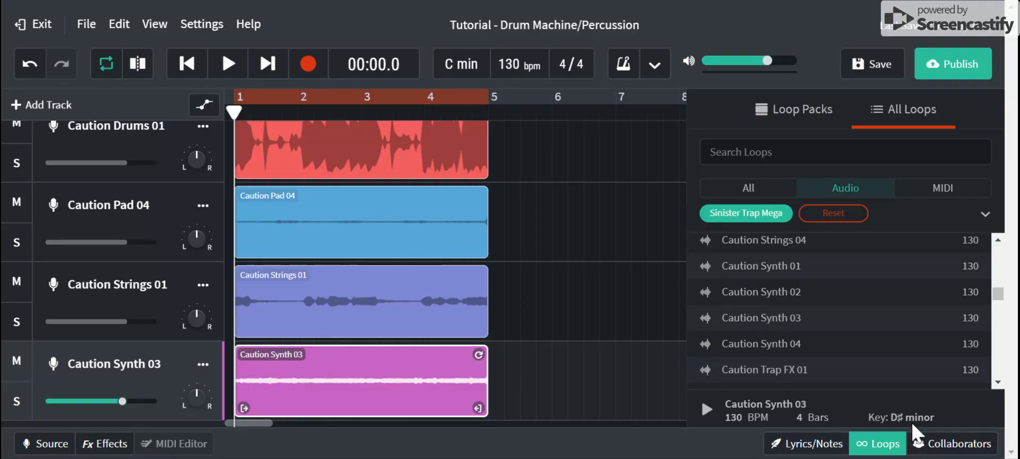
- Preview the Caution Bass 04 and Caution Bass 03 loops, stop playback and look further through the loop list
{"action": "scroll", "coordinate": [867, 344], "scroll_direction": "up", "scroll_amount": 5}
{"action": "left_click", "coordinate": [860, 317]}
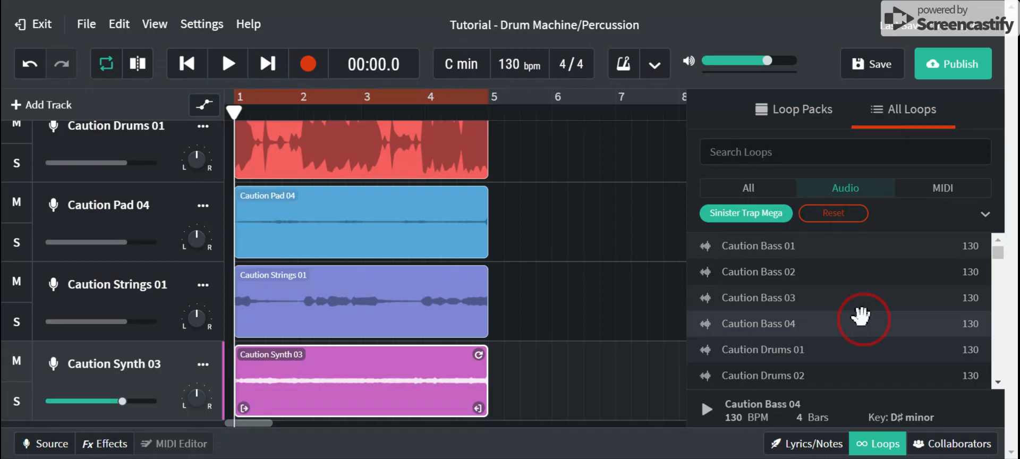
{"action": "left_click", "coordinate": [858, 289]}
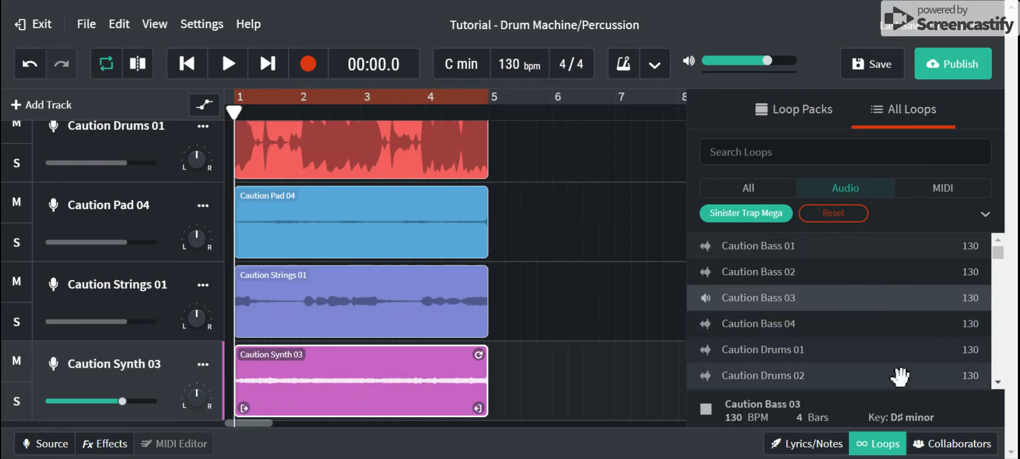
{"action": "left_click", "coordinate": [705, 409]}
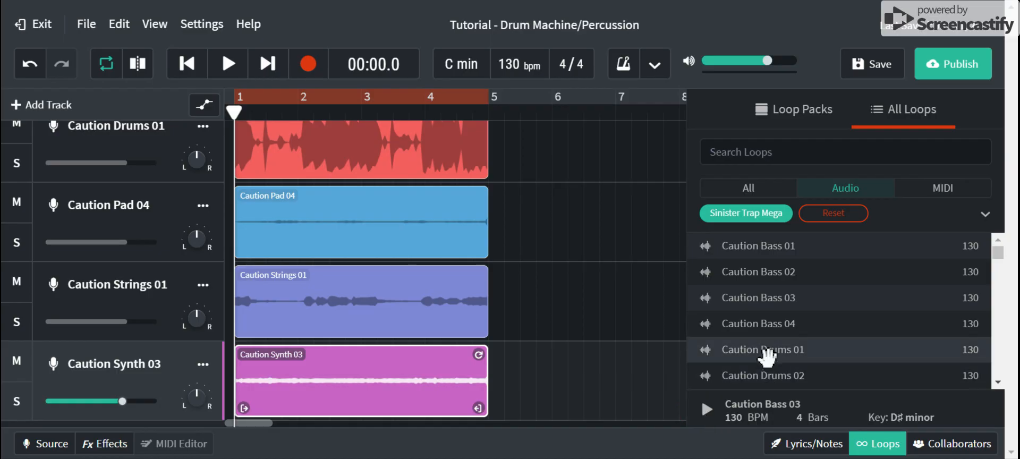
{"action": "scroll", "coordinate": [766, 357], "scroll_direction": "down", "scroll_amount": 5}
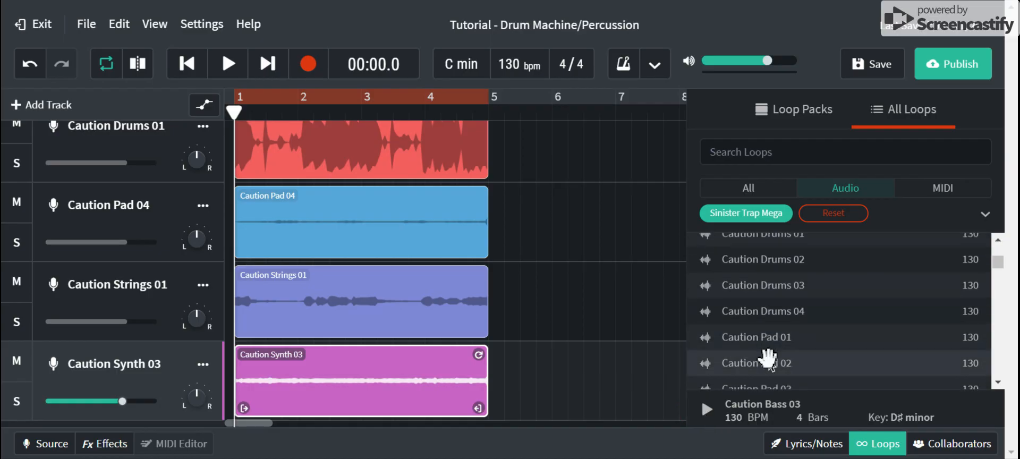
{"action": "scroll", "coordinate": [768, 350], "scroll_direction": "down", "scroll_amount": 1}
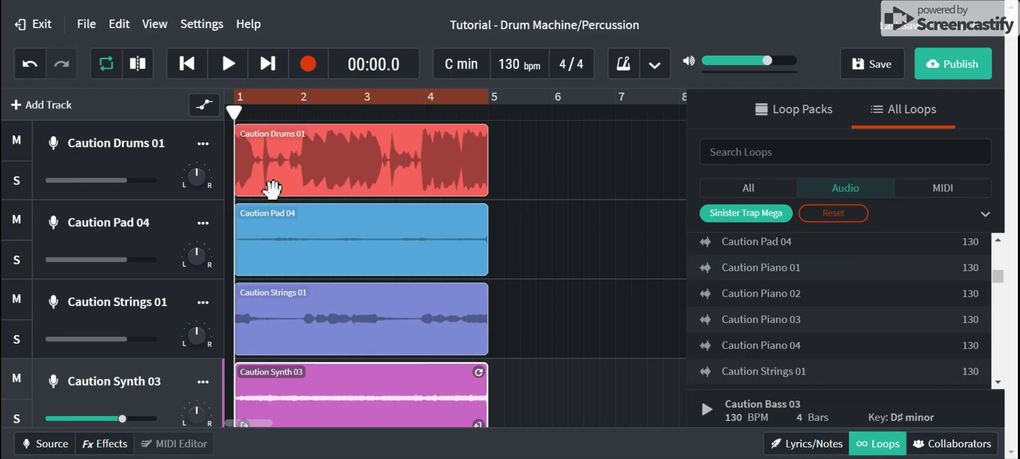
- Look over the four loop tracks, play them together from the start and pause playback
{"action": "scroll", "coordinate": [279, 340], "scroll_direction": "down", "scroll_amount": 2}
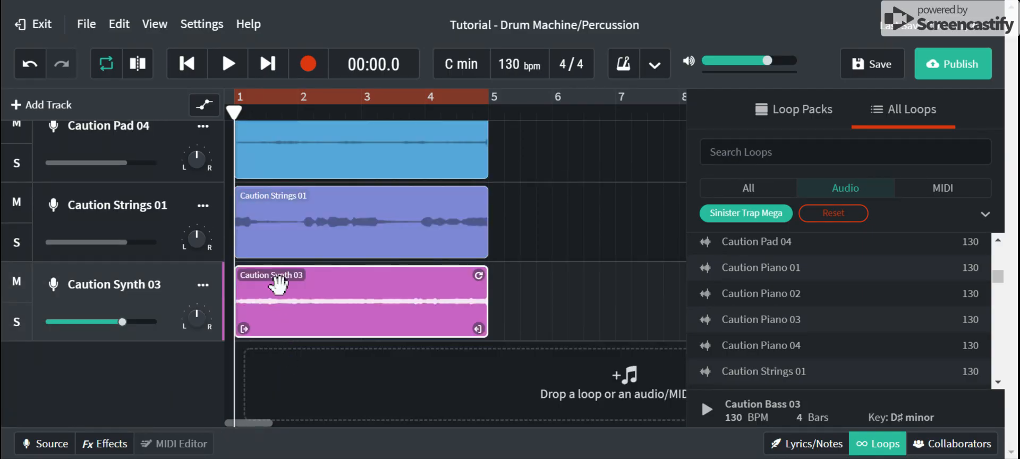
{"action": "scroll", "coordinate": [310, 277], "scroll_direction": "up", "scroll_amount": 2}
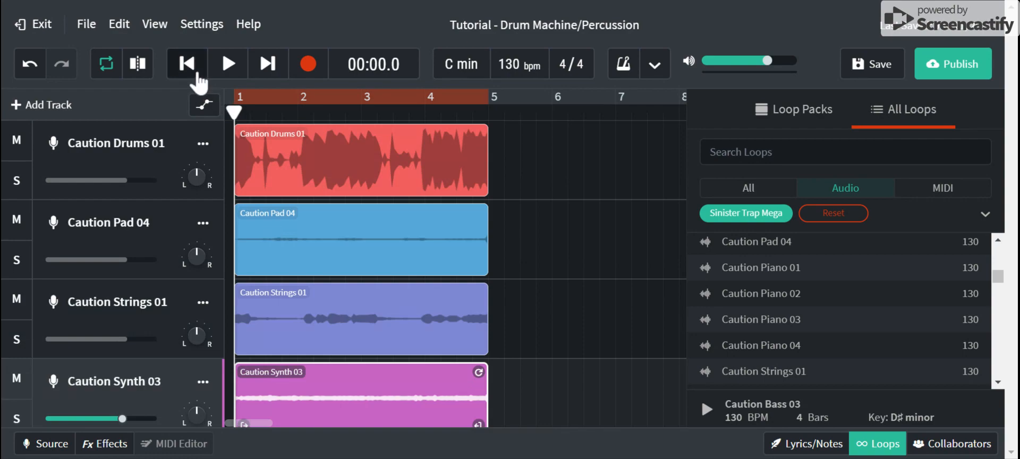
{"action": "left_click", "coordinate": [228, 65]}
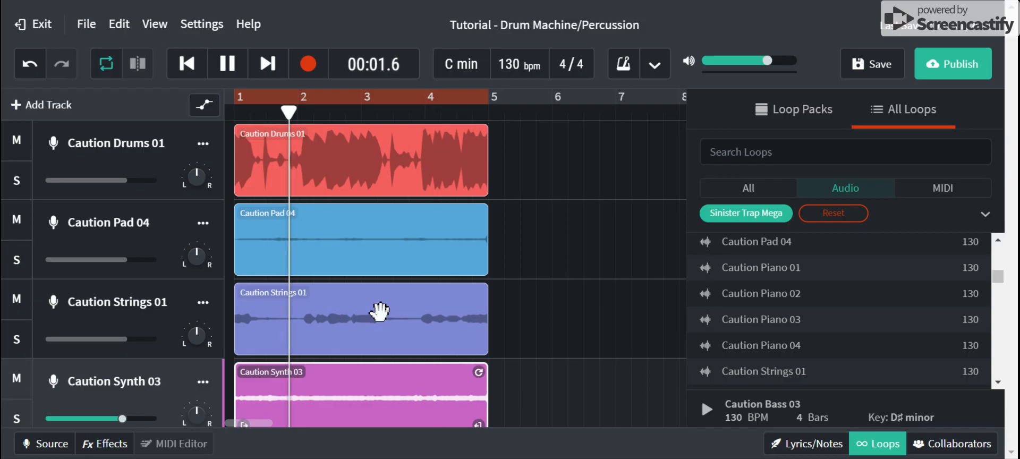
{"action": "scroll", "coordinate": [380, 312], "scroll_direction": "down", "scroll_amount": 1}
{"action": "scroll", "coordinate": [380, 312], "scroll_direction": "down", "scroll_amount": 1}
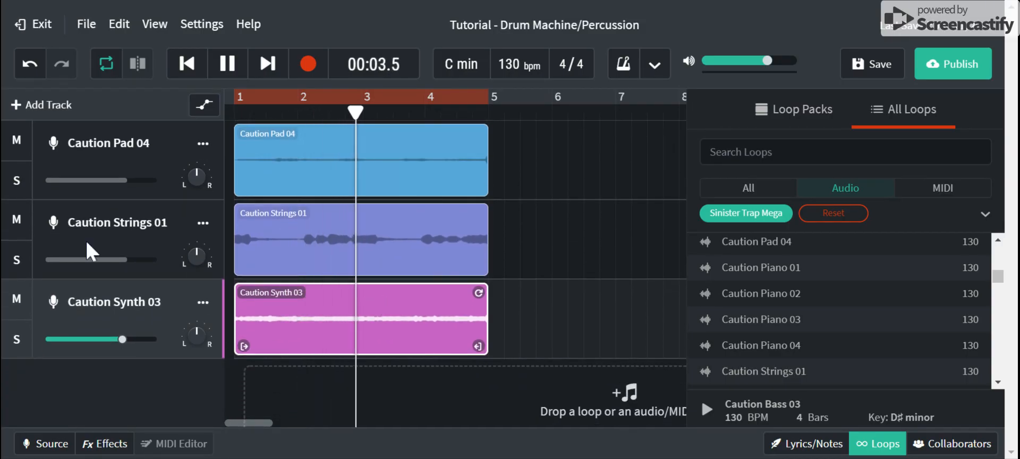
{"action": "left_click", "coordinate": [227, 64]}
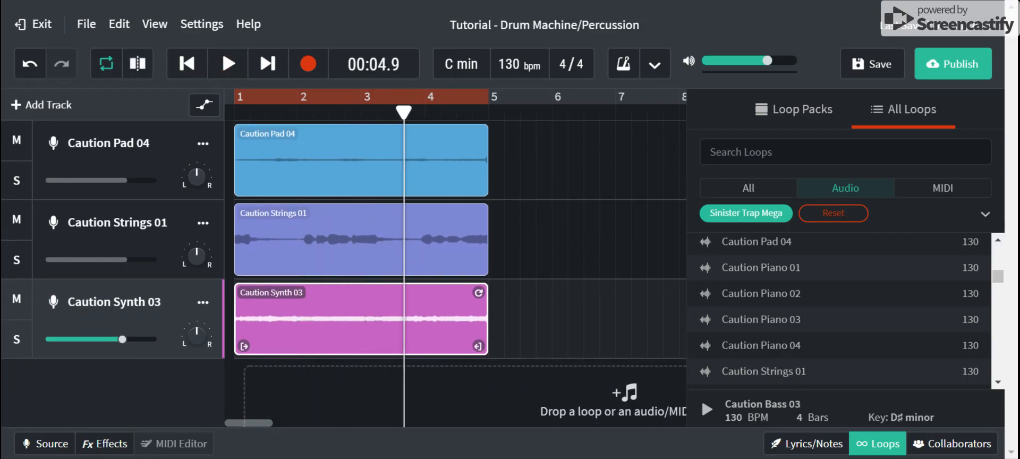
- Mute the Caution Strings 01 track
{"action": "left_click", "coordinate": [17, 221]}
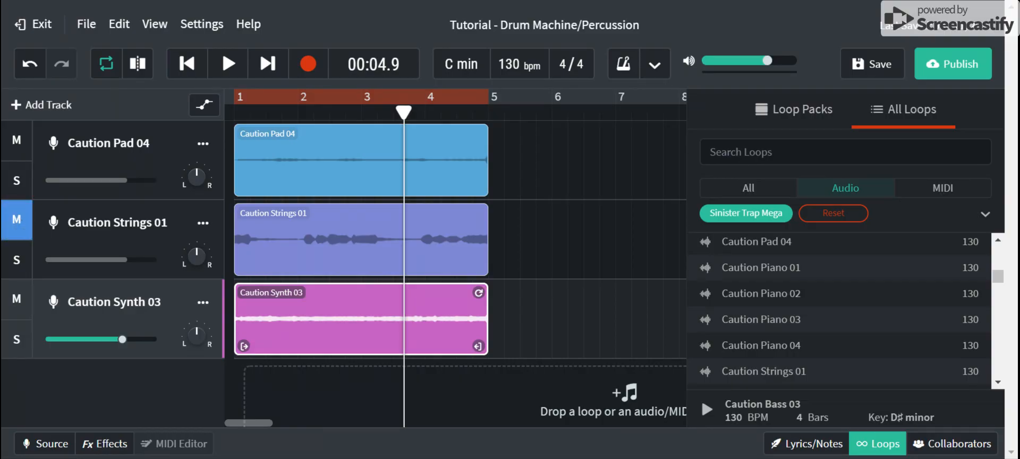
- Play the arrangement from the start with the strings muted, look over the tracks and pause playback
{"action": "scroll", "coordinate": [337, 214], "scroll_direction": "up", "scroll_amount": 2}
{"action": "left_click", "coordinate": [196, 63]}
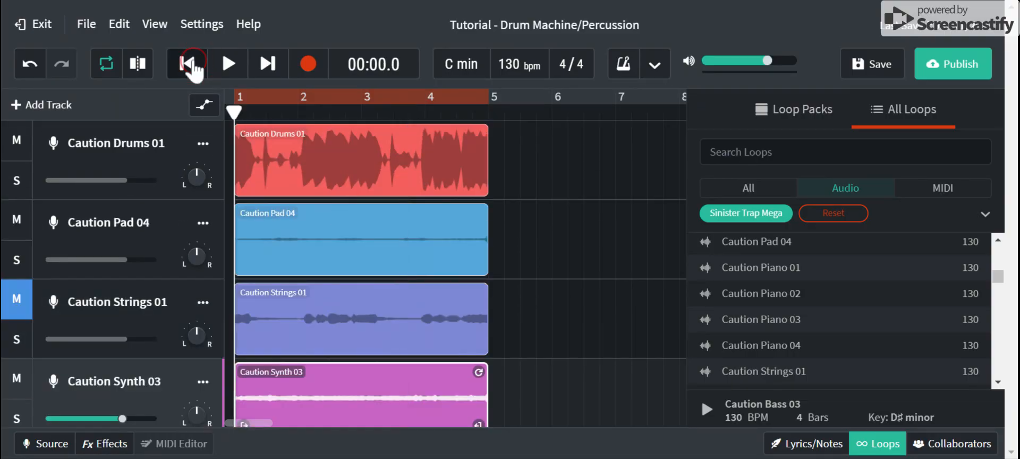
{"action": "left_click", "coordinate": [226, 66]}
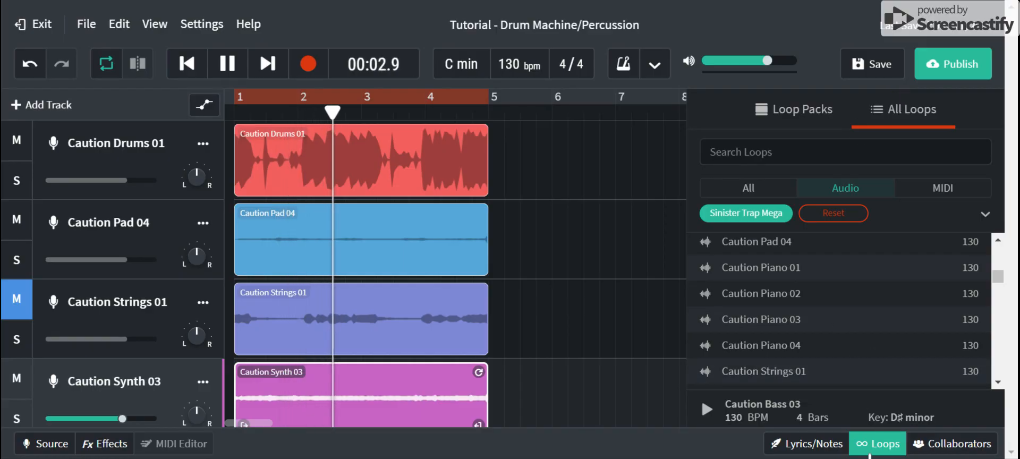
{"action": "scroll", "coordinate": [598, 334], "scroll_direction": "down", "scroll_amount": 2}
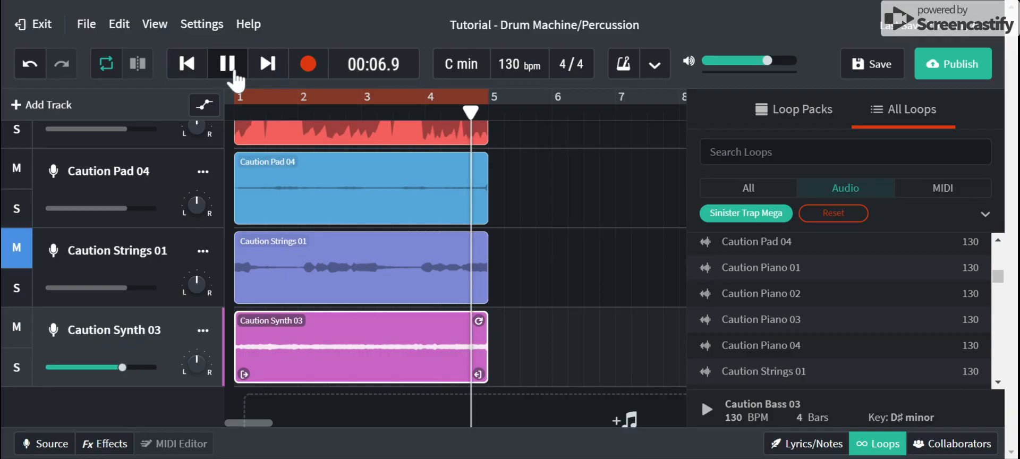
{"action": "left_click", "coordinate": [228, 66]}
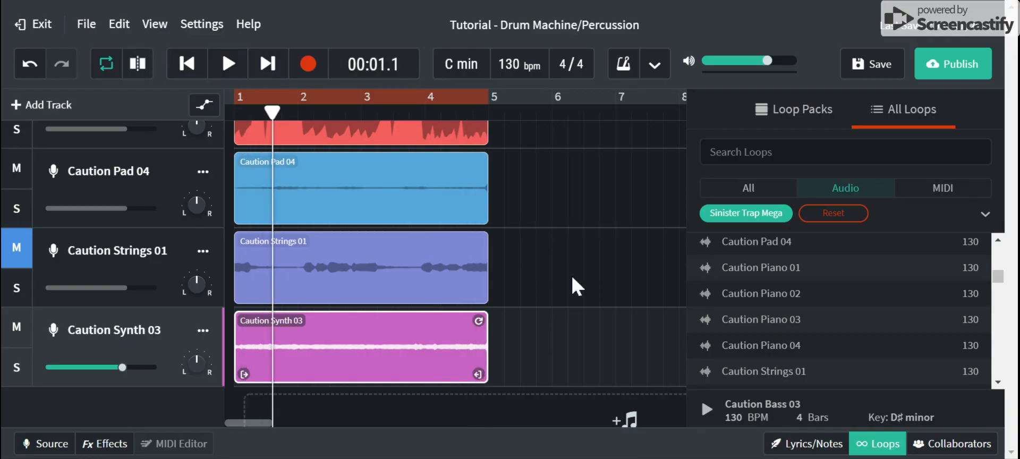
- Delete the muted Caution Strings 01 track from the project
{"action": "right_click", "coordinate": [207, 267]}
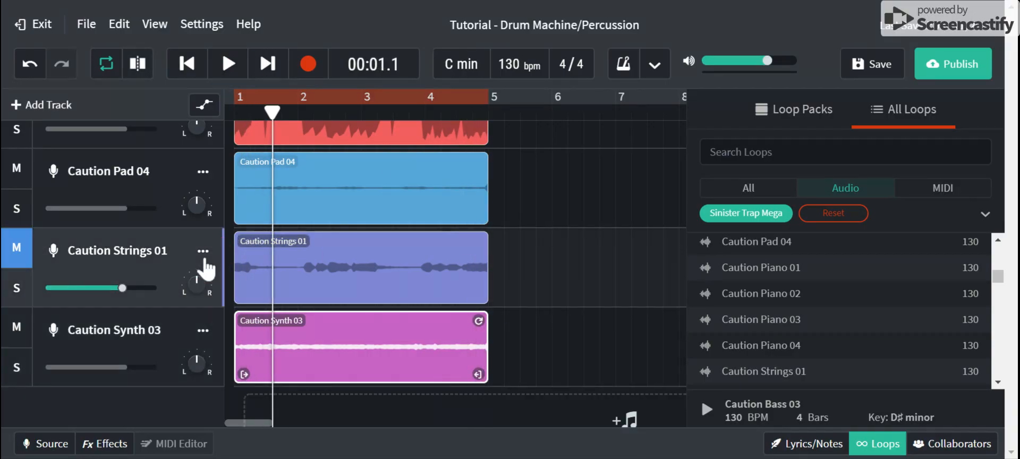
{"action": "left_click", "coordinate": [250, 439]}
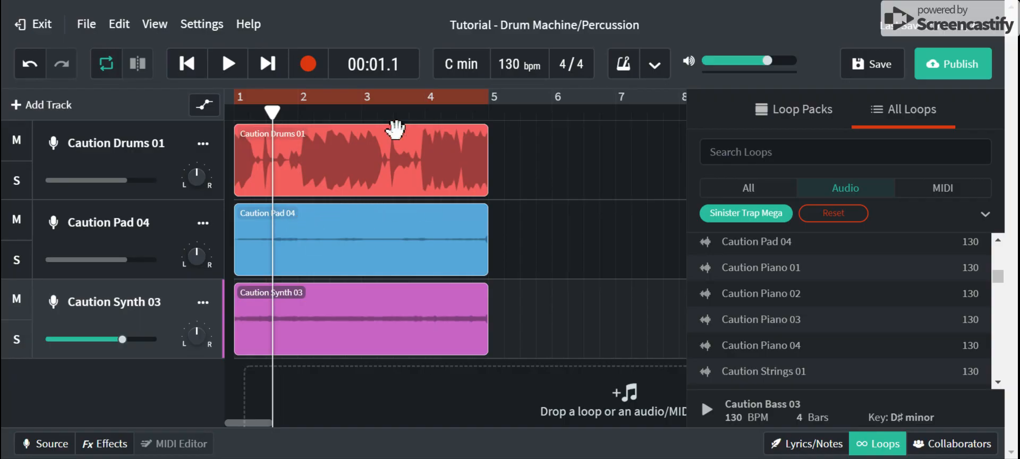
- Set the project key to D♯ minor
{"action": "left_click", "coordinate": [467, 69]}
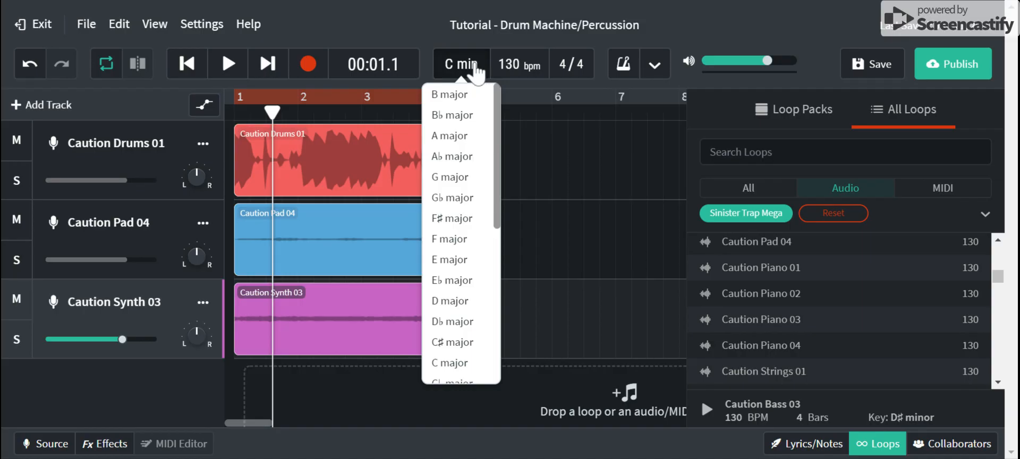
{"action": "scroll", "coordinate": [471, 236], "scroll_direction": "down", "scroll_amount": 5}
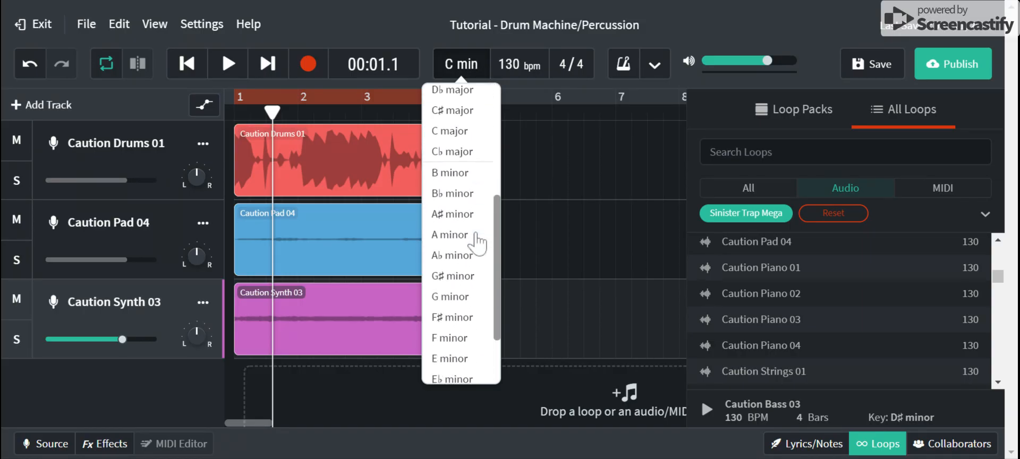
{"action": "scroll", "coordinate": [462, 318], "scroll_direction": "down", "scroll_amount": 3}
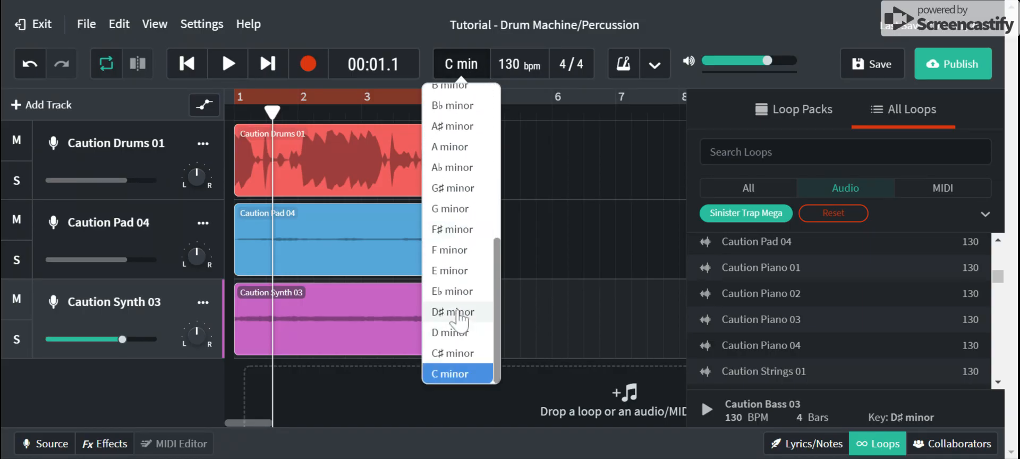
{"action": "left_click", "coordinate": [458, 318]}
{"action": "left_click", "coordinate": [615, 272]}
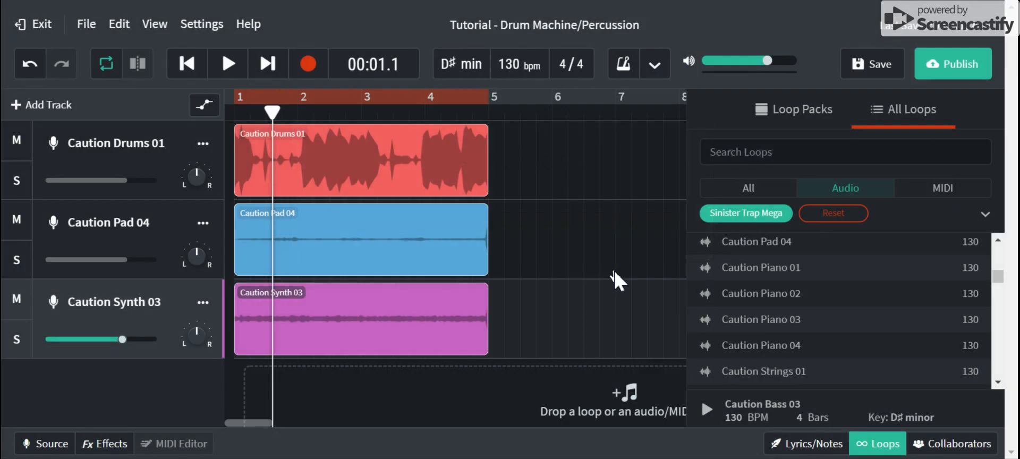
- Play the drums, pad and synth loops together from the start in the new key and pause playback
{"action": "left_click", "coordinate": [184, 66]}
{"action": "left_click", "coordinate": [226, 68]}
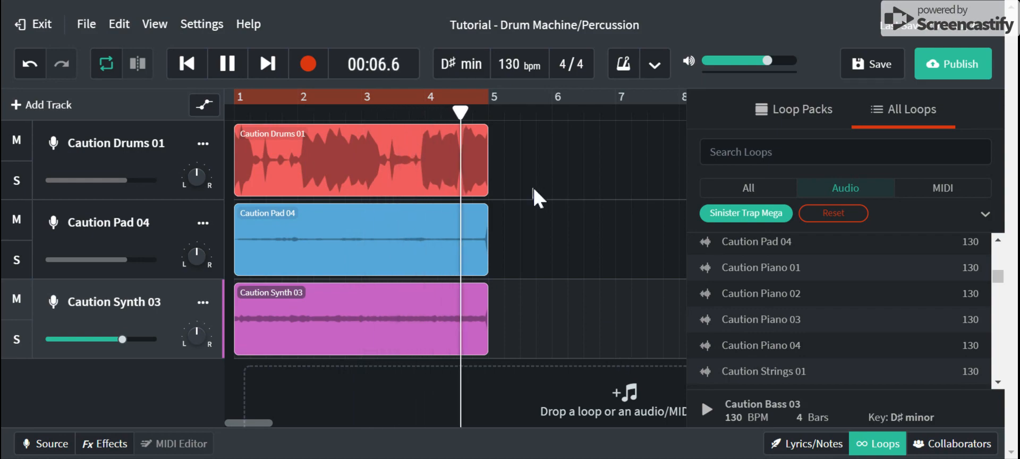
{"action": "left_click", "coordinate": [231, 65]}
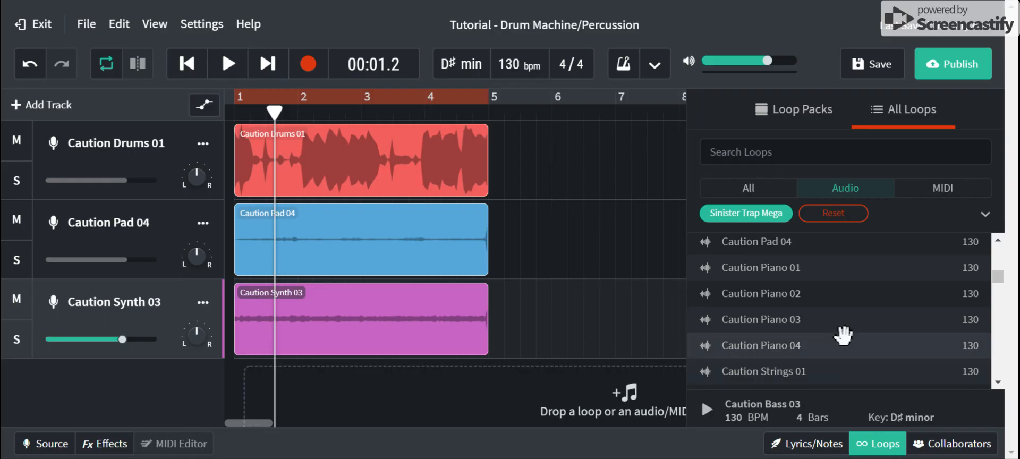
- Browse the available loop packs for other genres and close the loop browser
{"action": "left_click", "coordinate": [777, 118]}
{"action": "scroll", "coordinate": [826, 262], "scroll_direction": "down", "scroll_amount": 6}
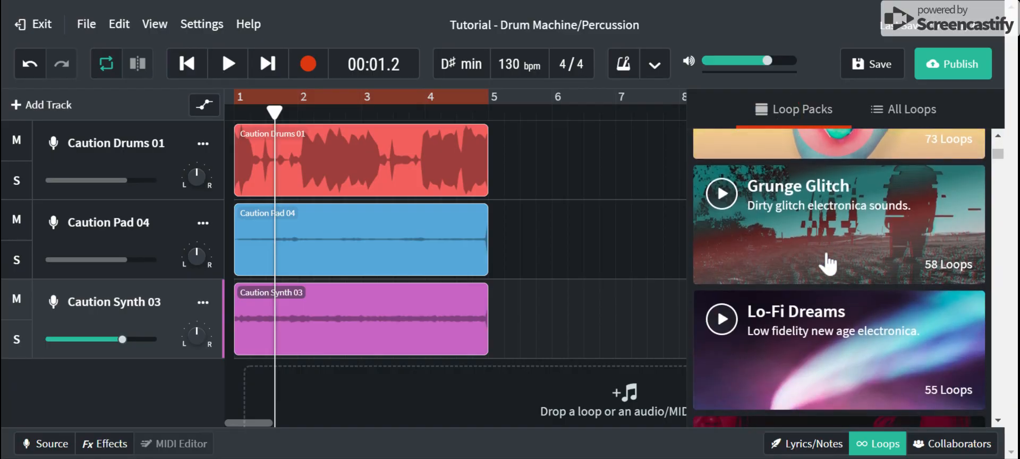
{"action": "scroll", "coordinate": [826, 262], "scroll_direction": "down", "scroll_amount": 15}
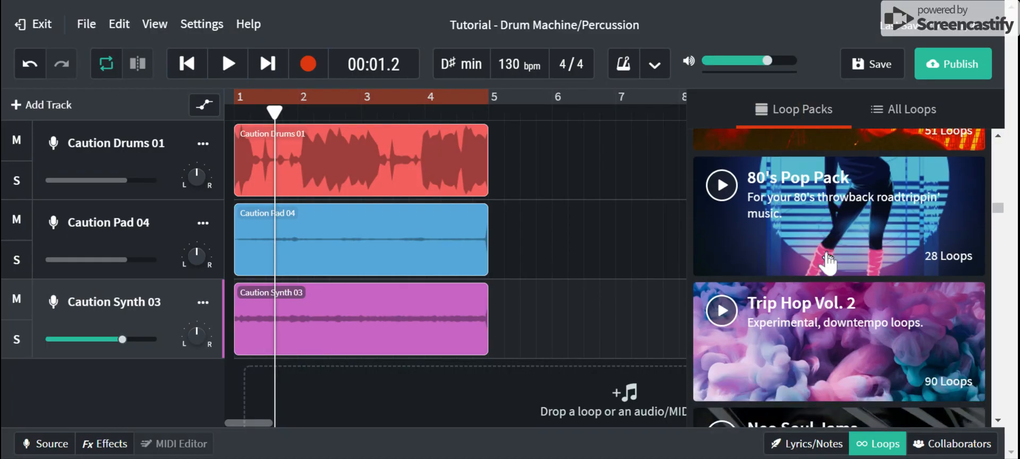
{"action": "scroll", "coordinate": [826, 259], "scroll_direction": "down", "scroll_amount": 2}
{"action": "scroll", "coordinate": [826, 259], "scroll_direction": "up", "scroll_amount": 8}
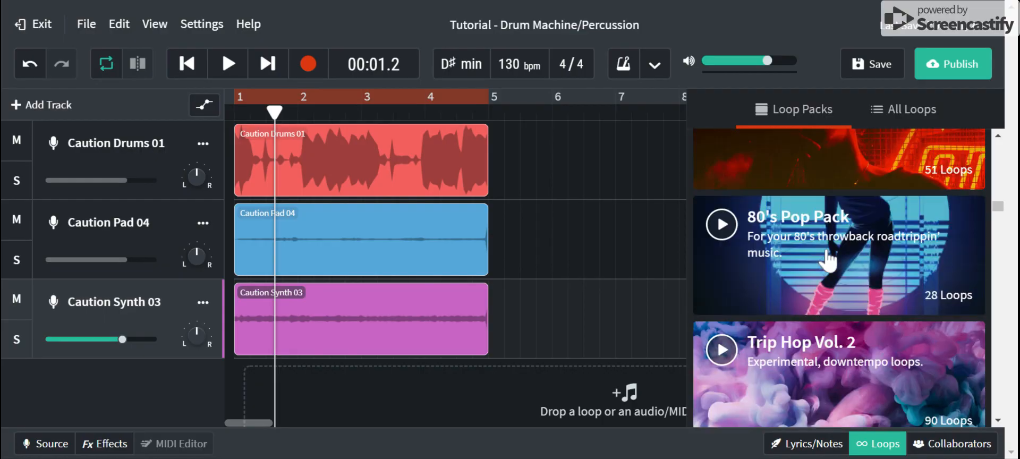
{"action": "scroll", "coordinate": [820, 276], "scroll_direction": "up", "scroll_amount": 3}
{"action": "scroll", "coordinate": [818, 286], "scroll_direction": "up", "scroll_amount": 2}
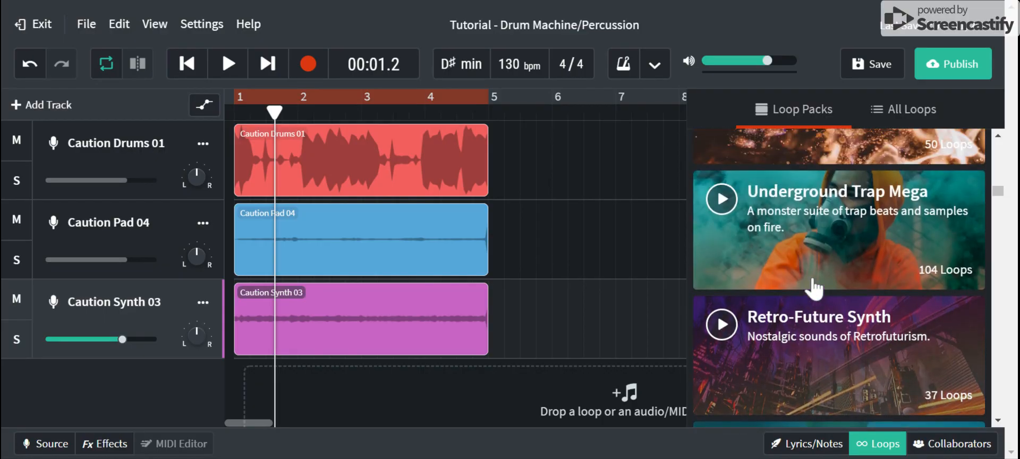
{"action": "scroll", "coordinate": [797, 254], "scroll_direction": "down", "scroll_amount": 8}
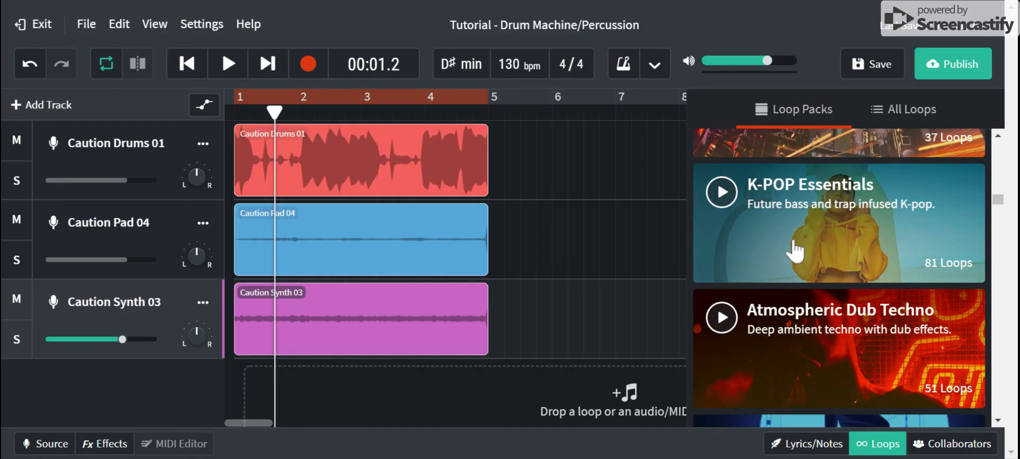
{"action": "scroll", "coordinate": [794, 275], "scroll_direction": "down", "scroll_amount": 5}
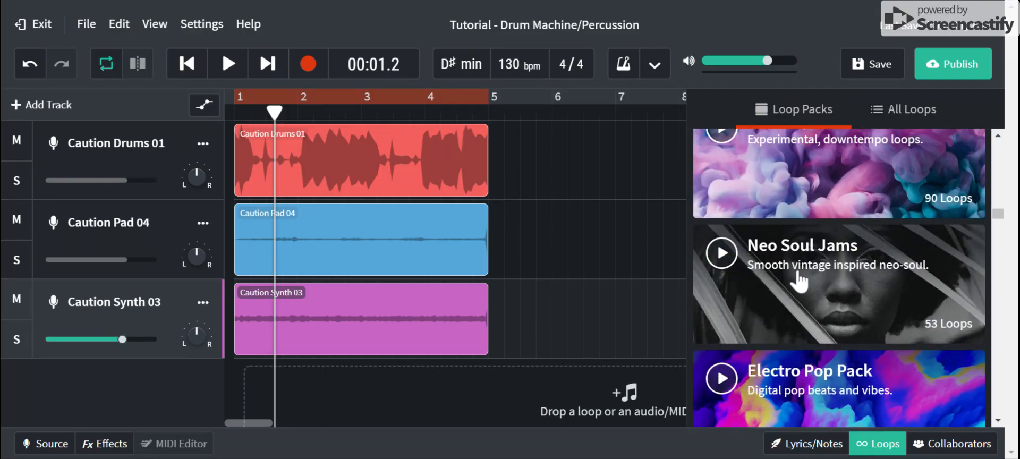
{"action": "scroll", "coordinate": [814, 295], "scroll_direction": "down", "scroll_amount": 7}
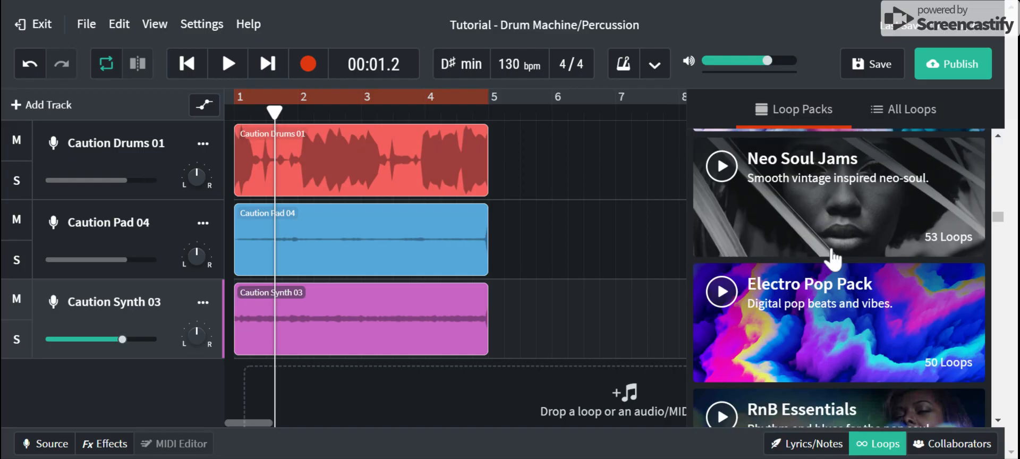
{"action": "scroll", "coordinate": [838, 289], "scroll_direction": "down", "scroll_amount": 2}
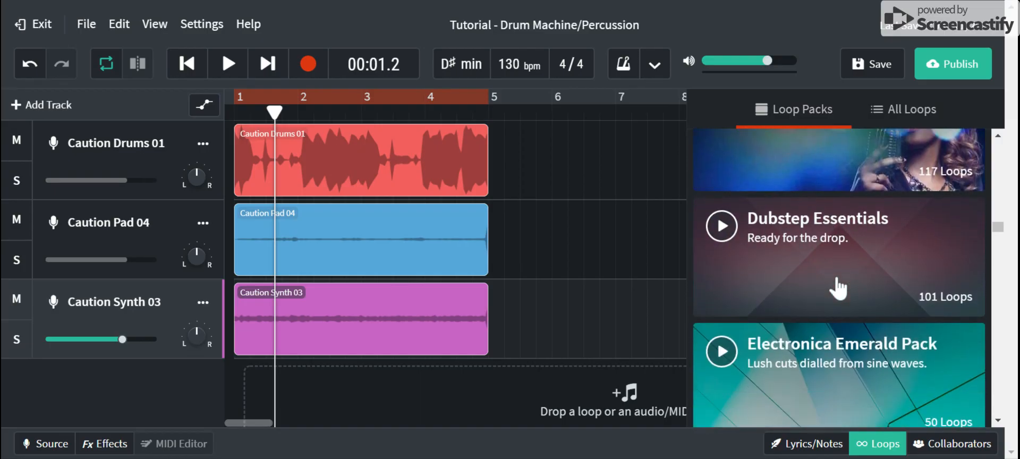
{"action": "scroll", "coordinate": [837, 289], "scroll_direction": "down", "scroll_amount": 1}
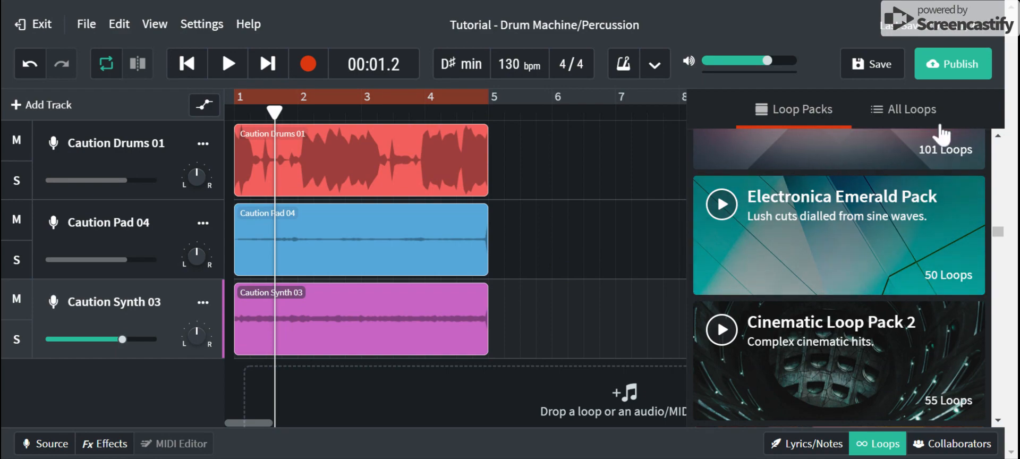
{"action": "left_click", "coordinate": [879, 448]}
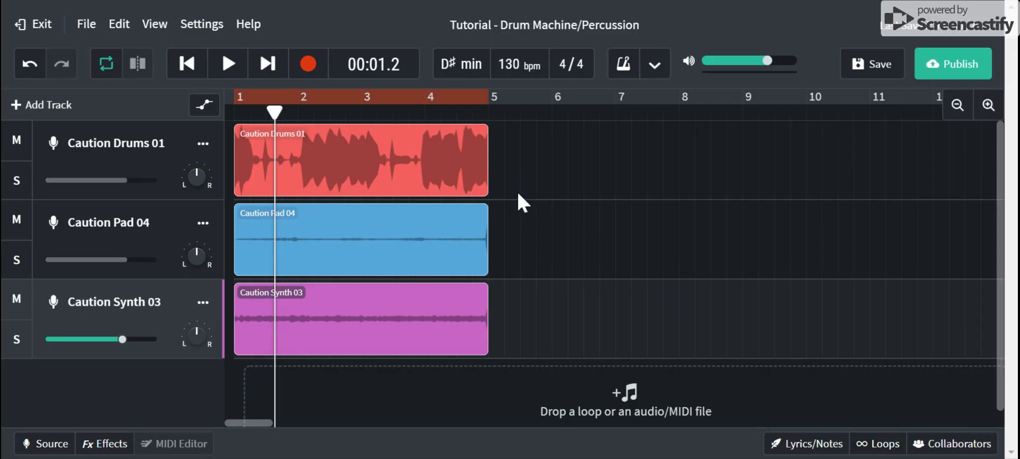
- Select the Caution Drums 01, Pad 04 and Synth 03 clips together and place copies of them starting at bar 5
{"action": "scroll", "coordinate": [561, 283], "scroll_direction": "down", "scroll_amount": 1}
{"action": "scroll", "coordinate": [560, 283], "scroll_direction": "up", "scroll_amount": 1}
{"action": "left_click_drag", "start_coordinate": [519, 141], "coordinate": [343, 316]}
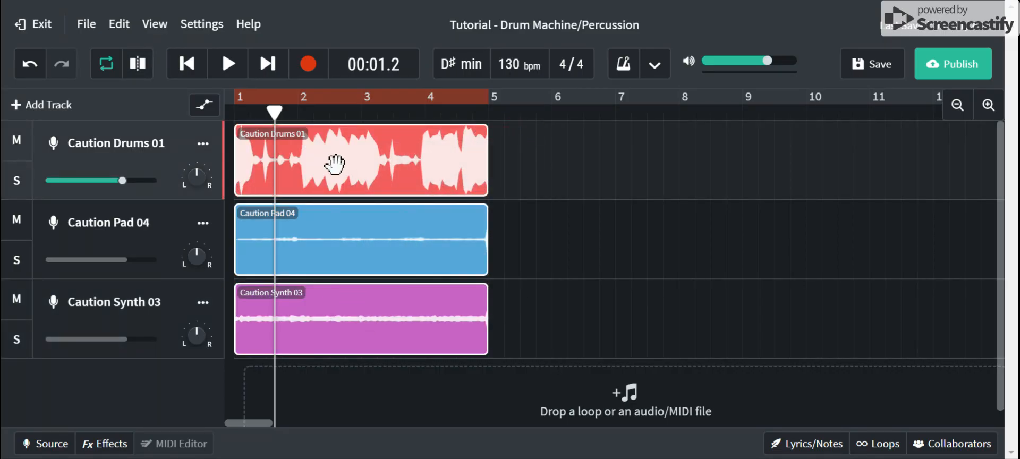
{"action": "left_click_drag", "start_coordinate": [526, 141], "coordinate": [463, 371]}
{"action": "left_click_drag", "start_coordinate": [467, 154], "coordinate": [365, 168]}
{"action": "left_click", "coordinate": [573, 158]}
{"action": "left_click_drag", "start_coordinate": [564, 160], "coordinate": [421, 313]}
{"action": "left_click", "coordinate": [353, 163]}
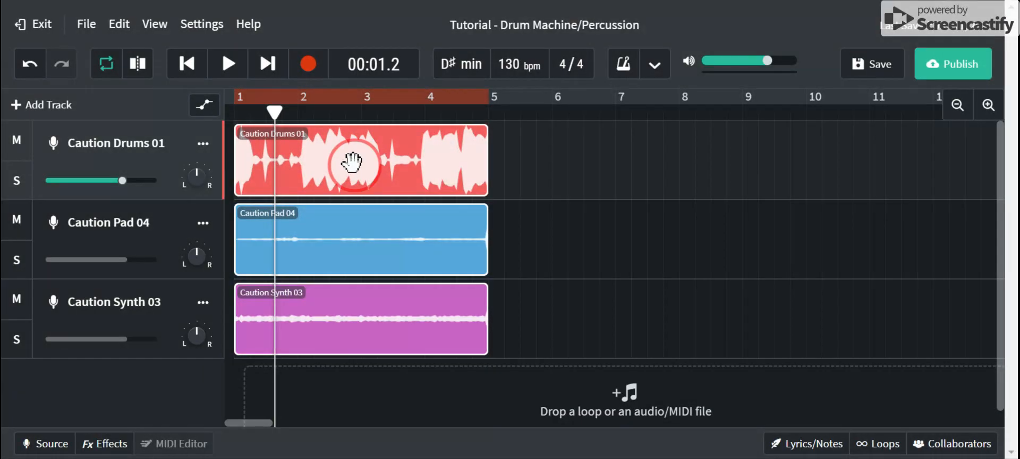
{"action": "left_click_drag", "start_coordinate": [352, 162], "coordinate": [609, 182]}
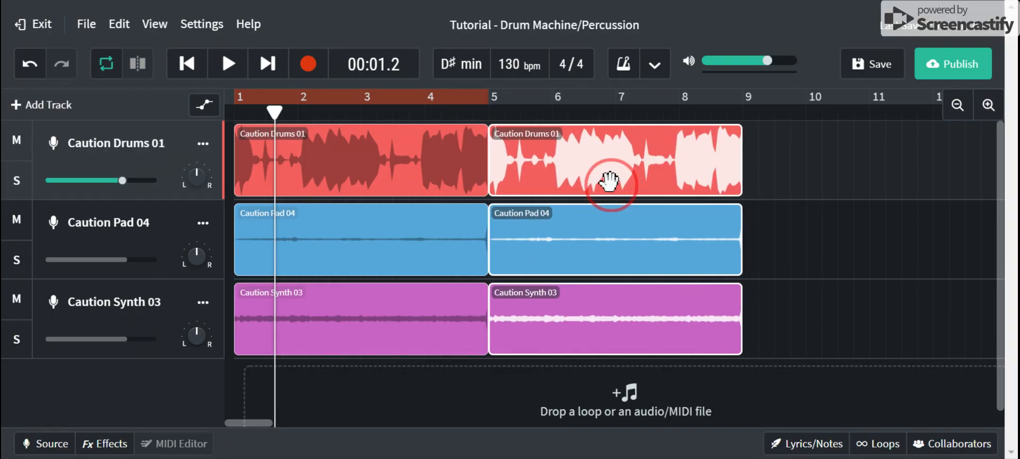